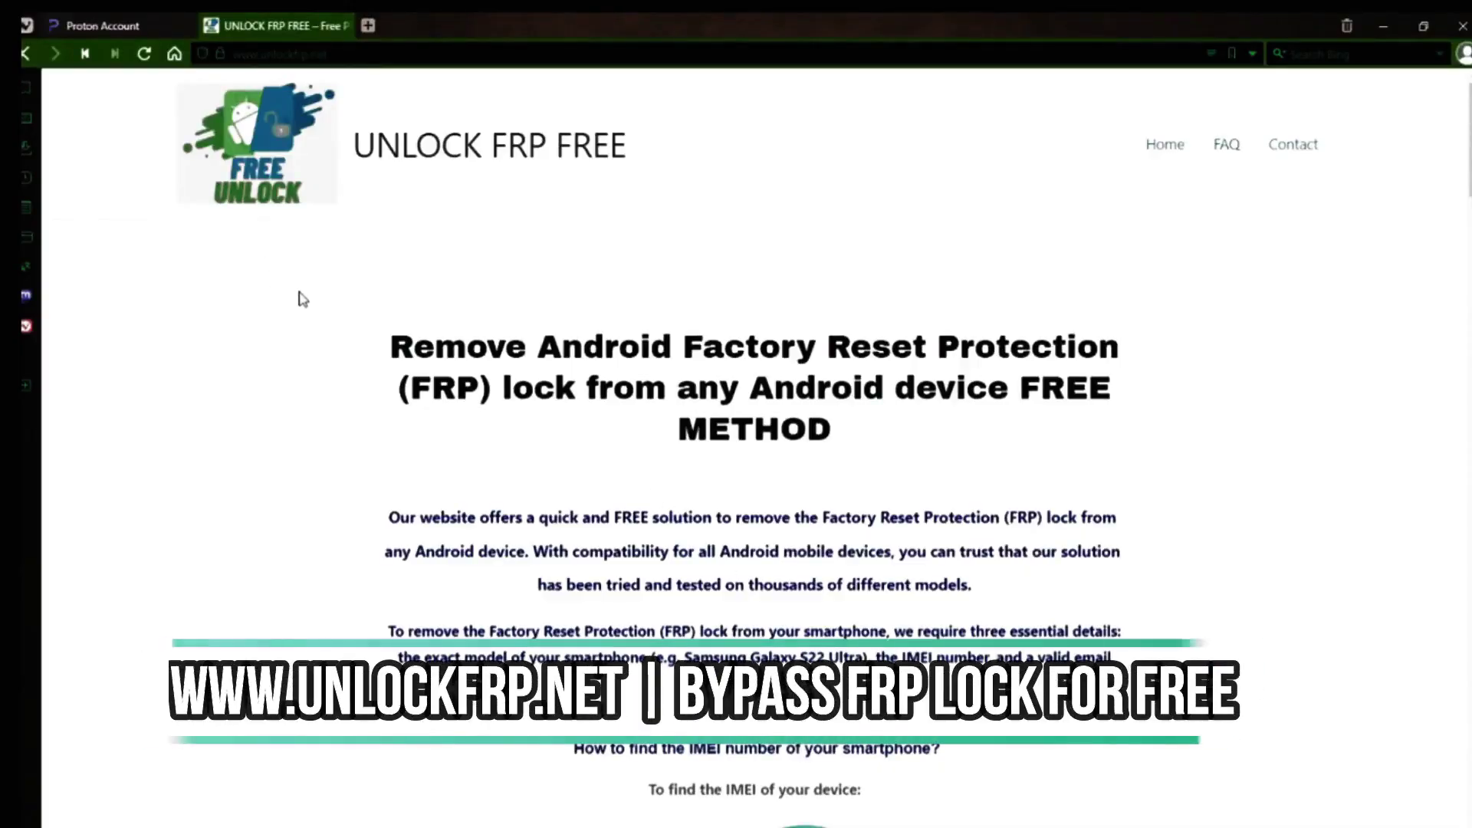
scroll(297, 299, "down", 2)
scroll(297, 300, "down", 1)
scroll(297, 253, "up", 3)
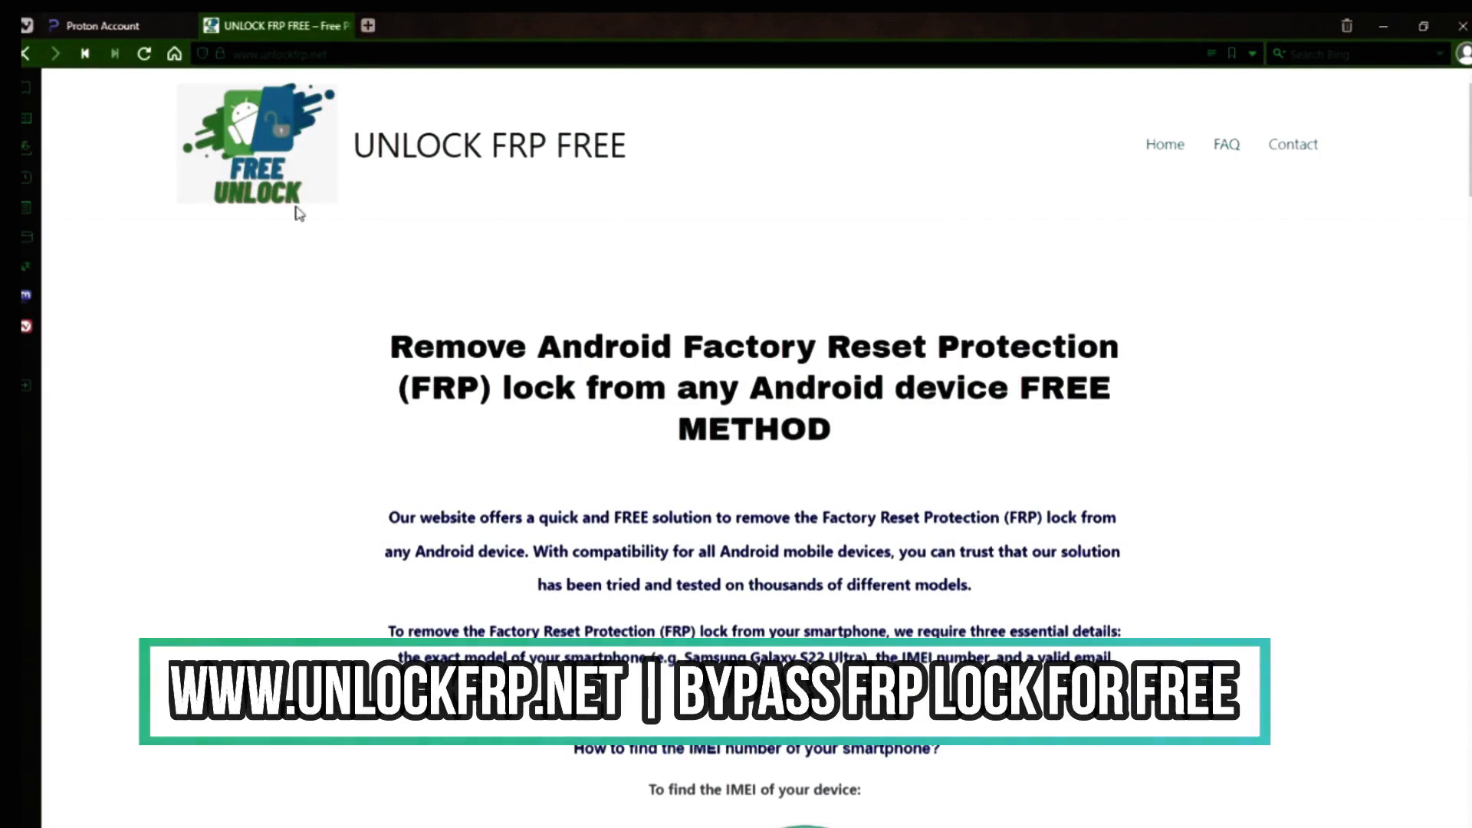
scroll(736, 483, "down", 2)
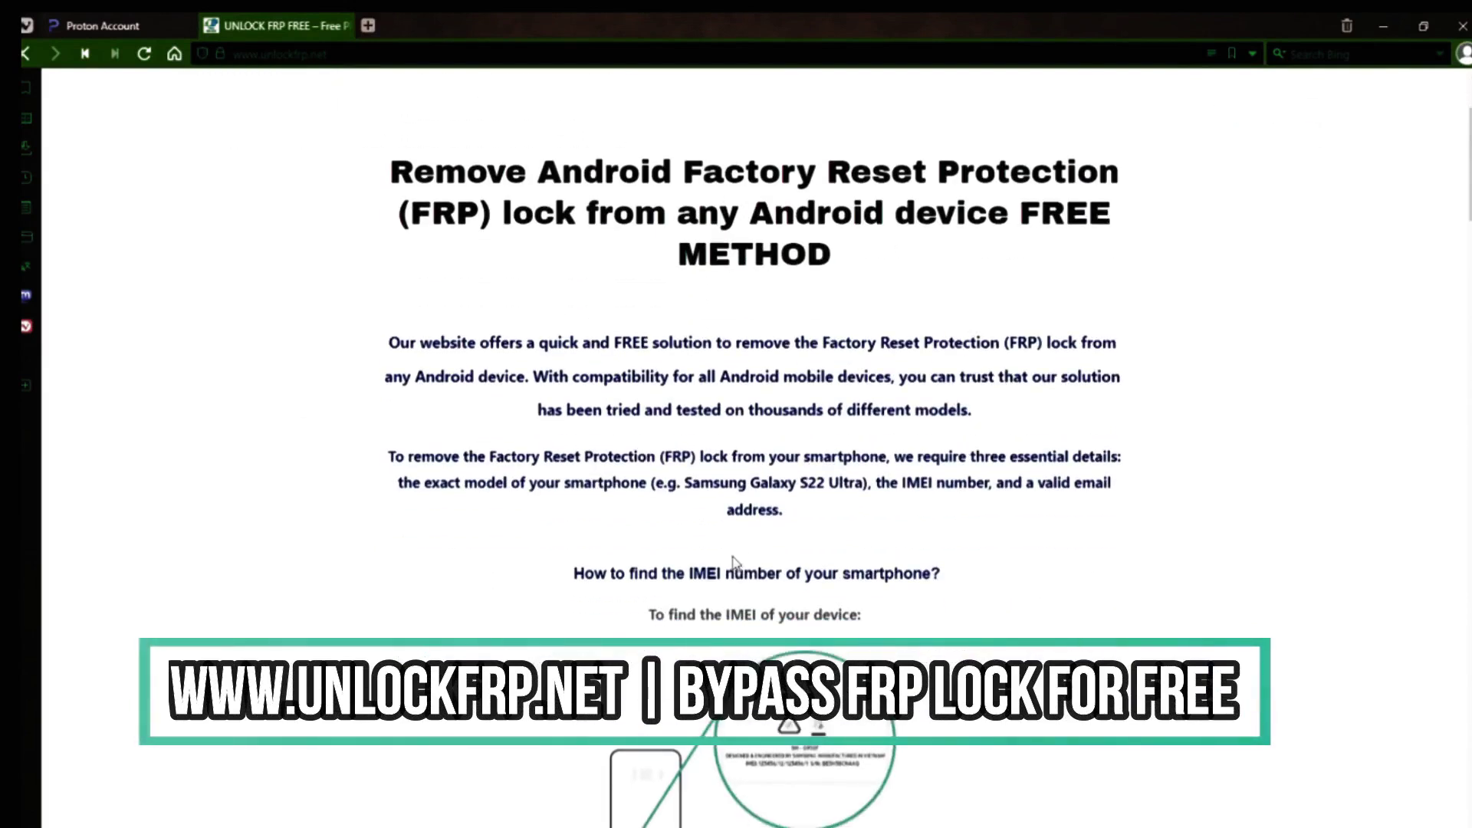
scroll(621, 494, "down", 1)
scroll(621, 494, "down", 1)
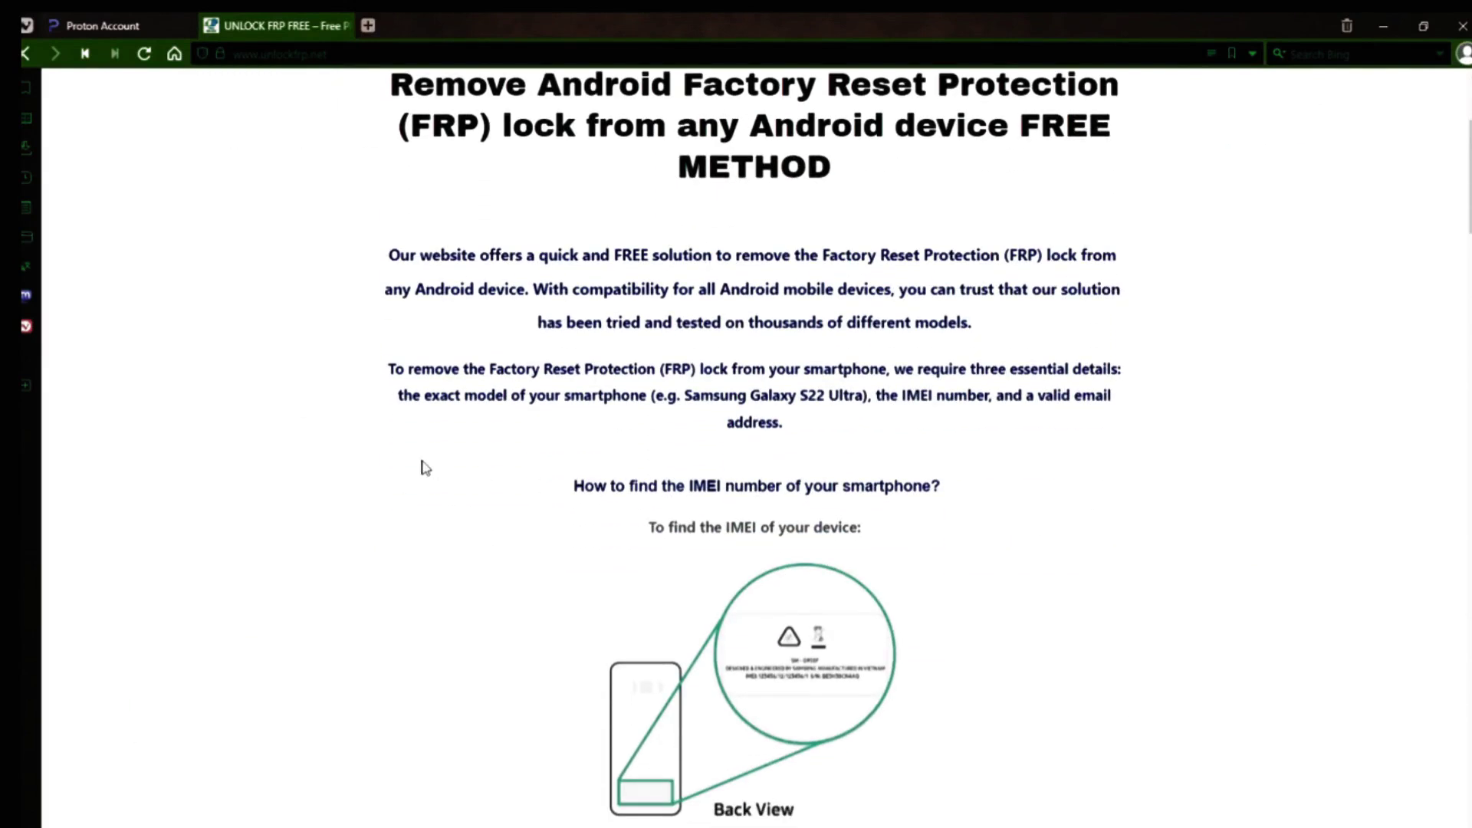
scroll(421, 466, "up", 1)
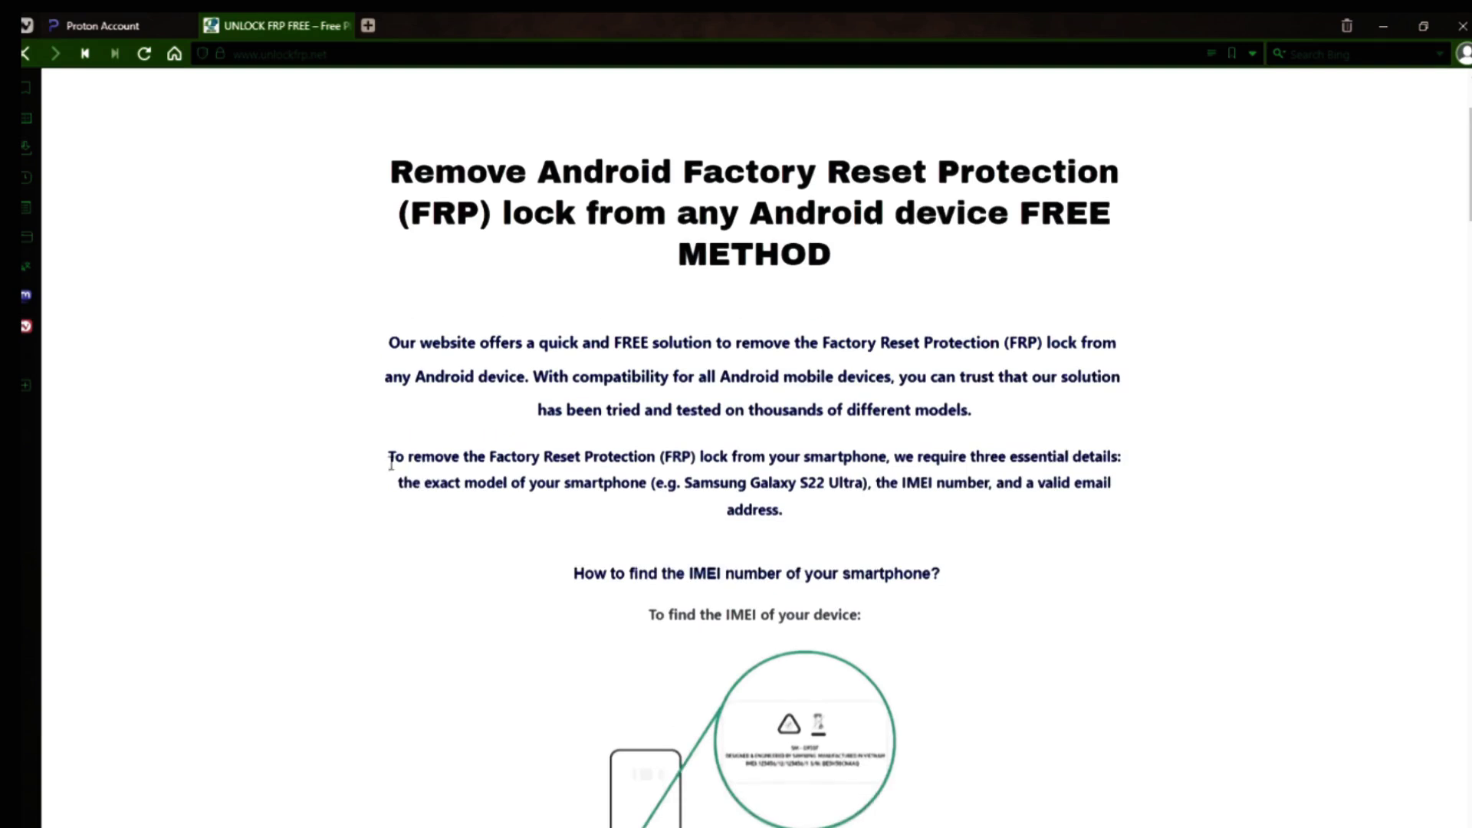
left_click_drag(383, 460, 1123, 510)
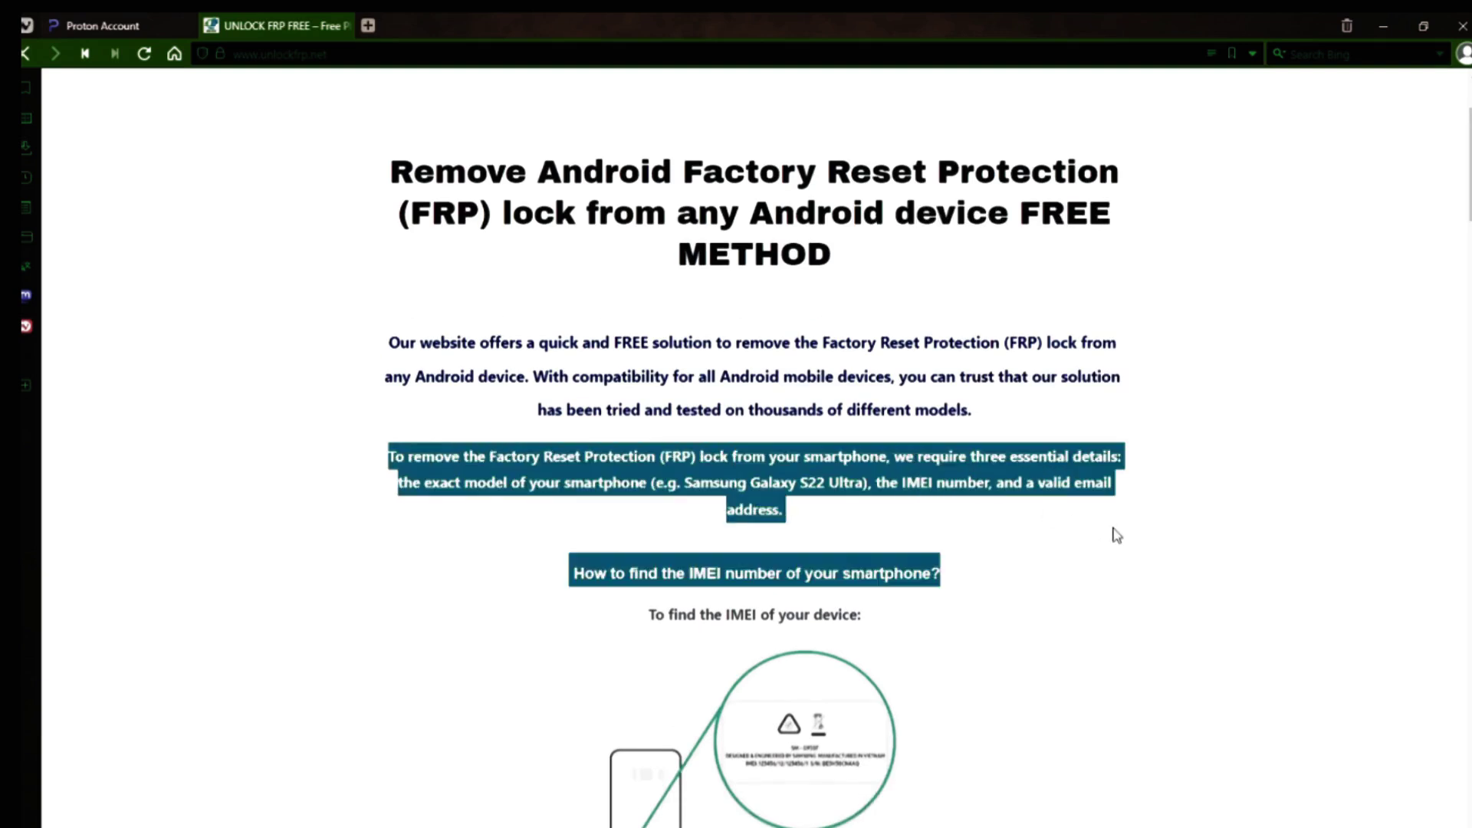
left_click(1059, 504)
scroll(835, 474, "down", 1)
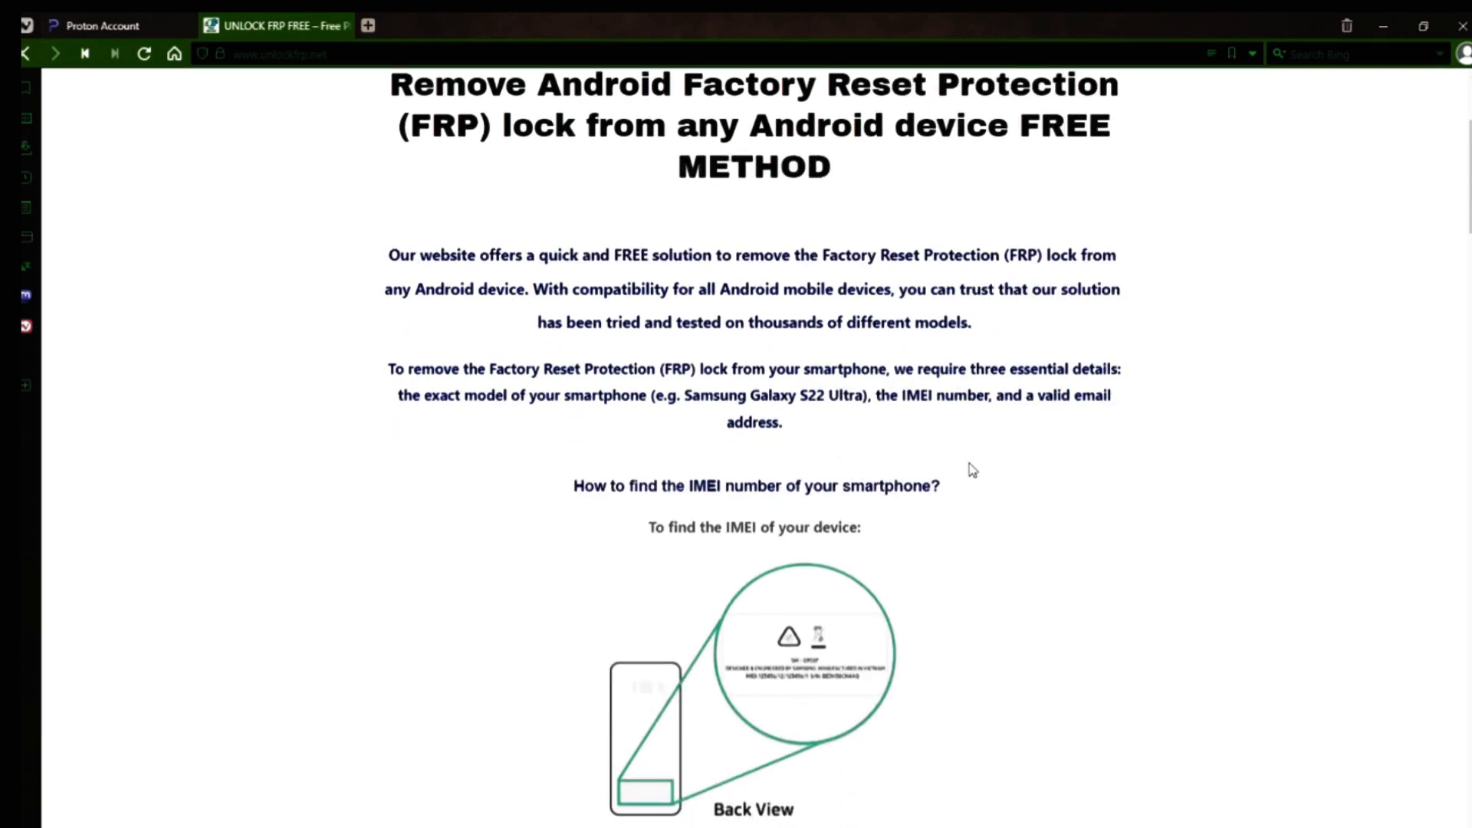
scroll(989, 471, "down", 1)
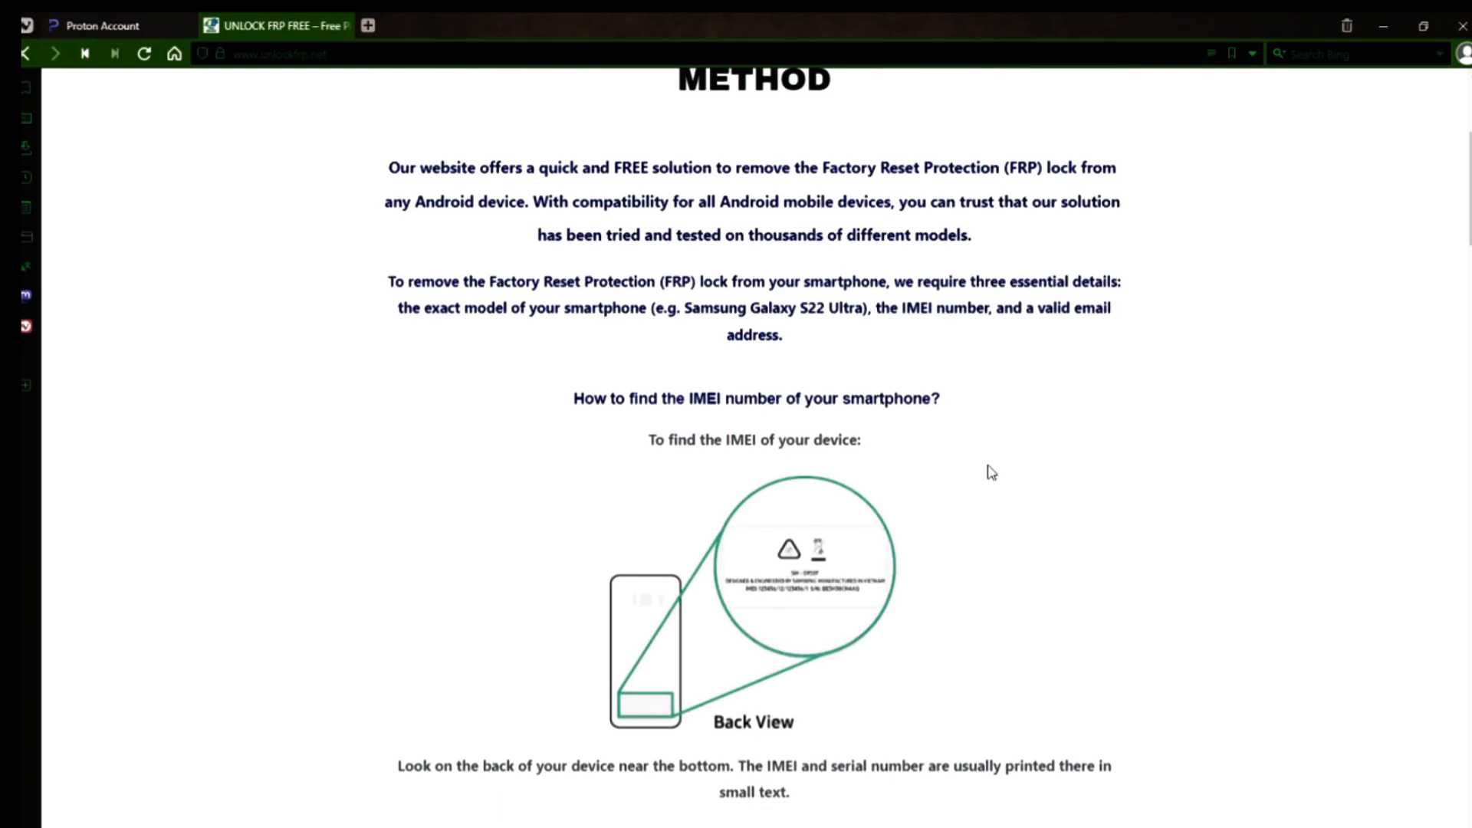
scroll(988, 472, "down", 1)
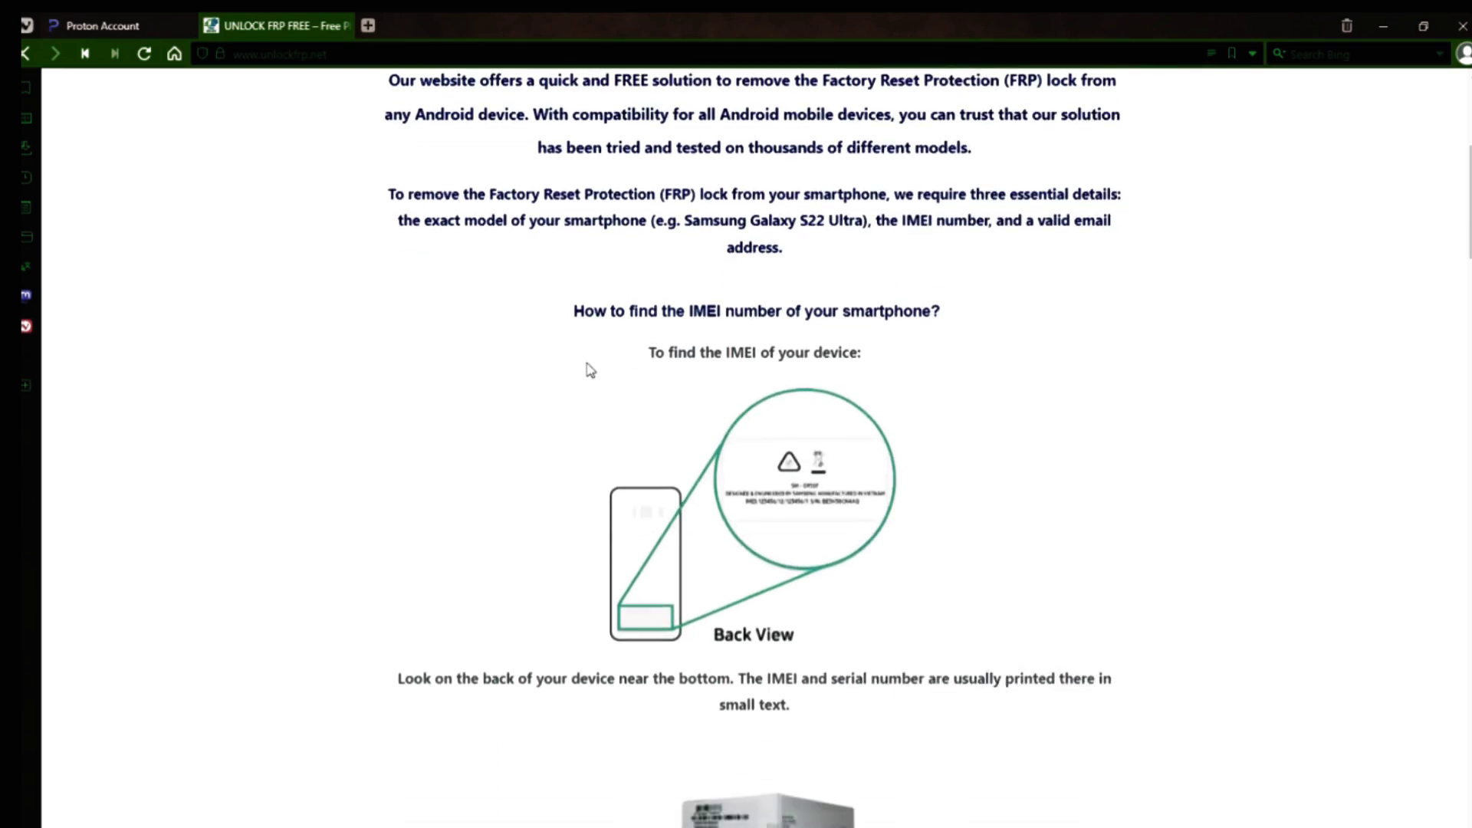
left_click_drag(565, 330, 1090, 385)
left_click(1068, 388)
scroll(1071, 464, "down", 1)
scroll(1071, 464, "down", 1)
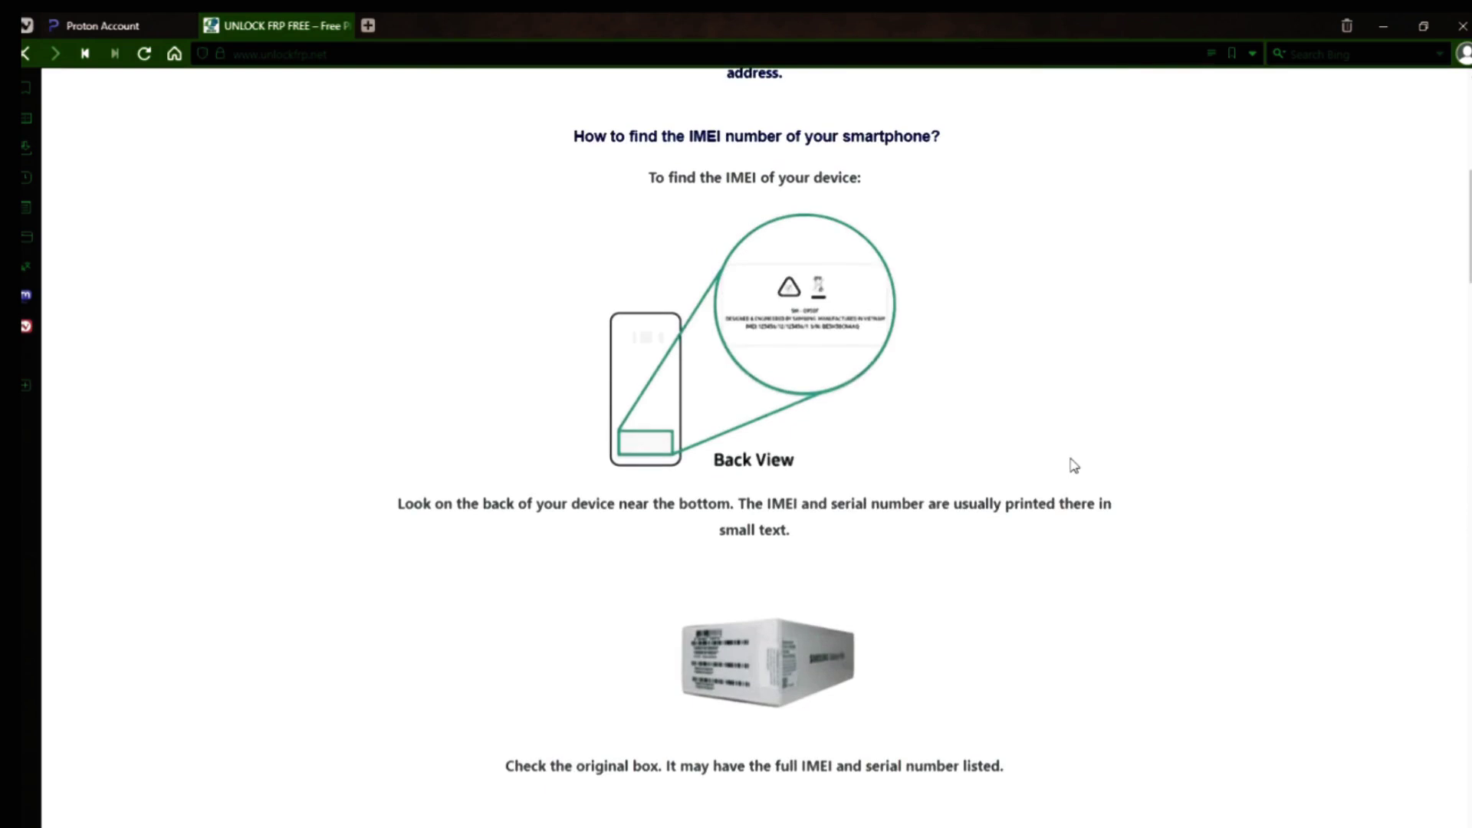
left_click_drag(396, 502, 1081, 536)
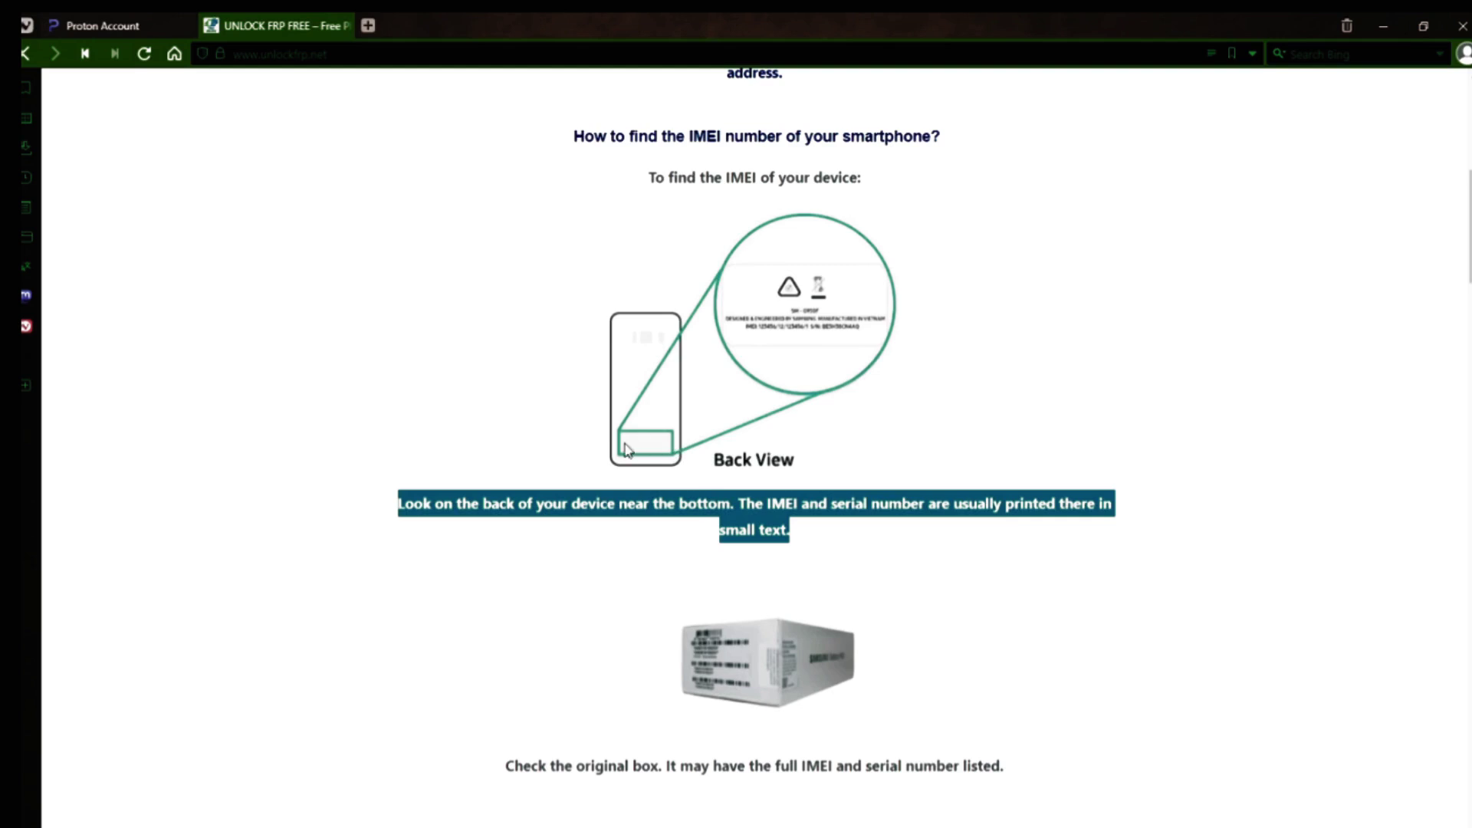
scroll(930, 753, "down", 1)
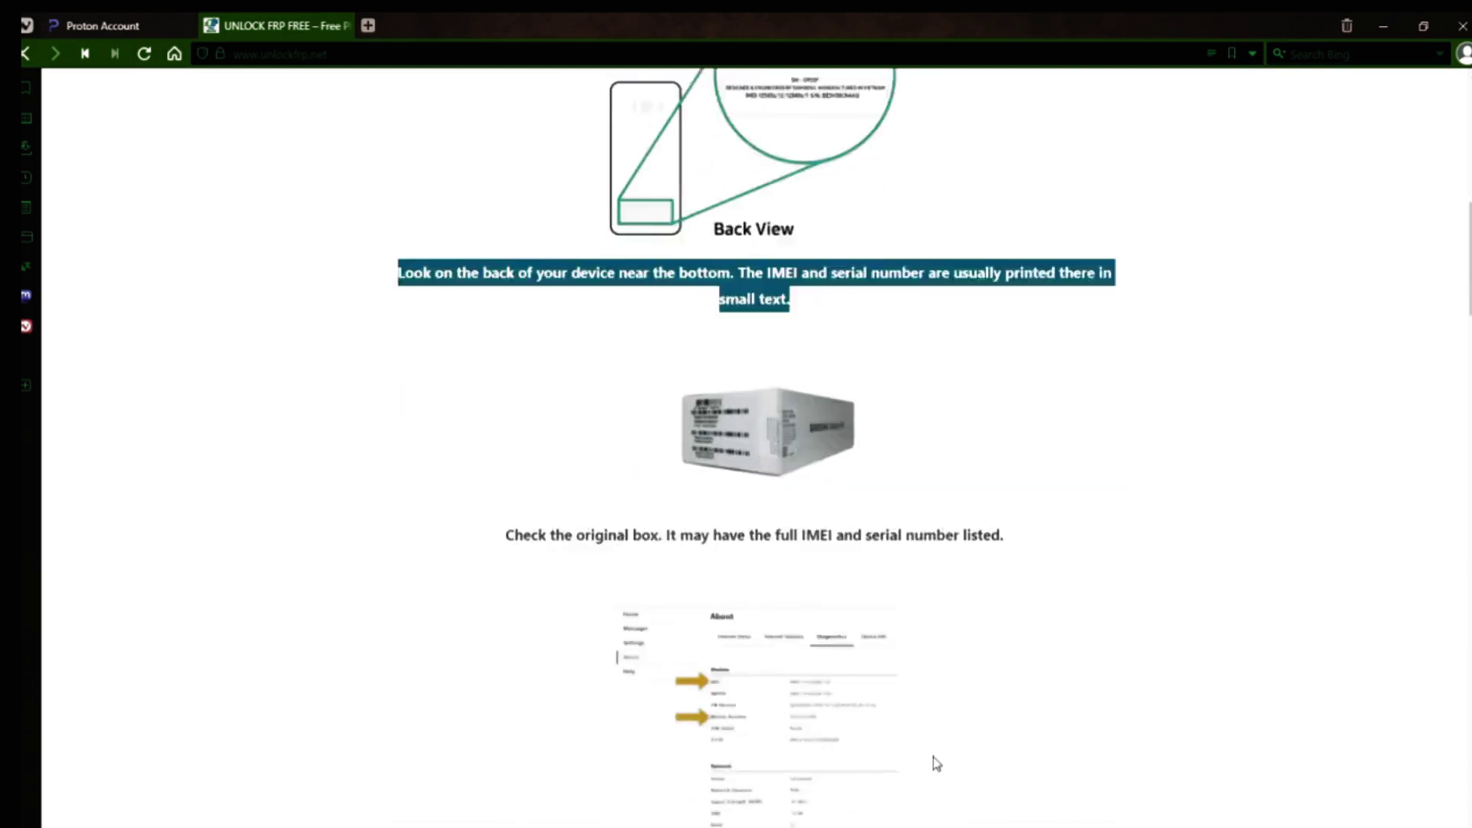
scroll(930, 753, "down", 1)
scroll(929, 748, "down", 1)
scroll(930, 747, "down", 3)
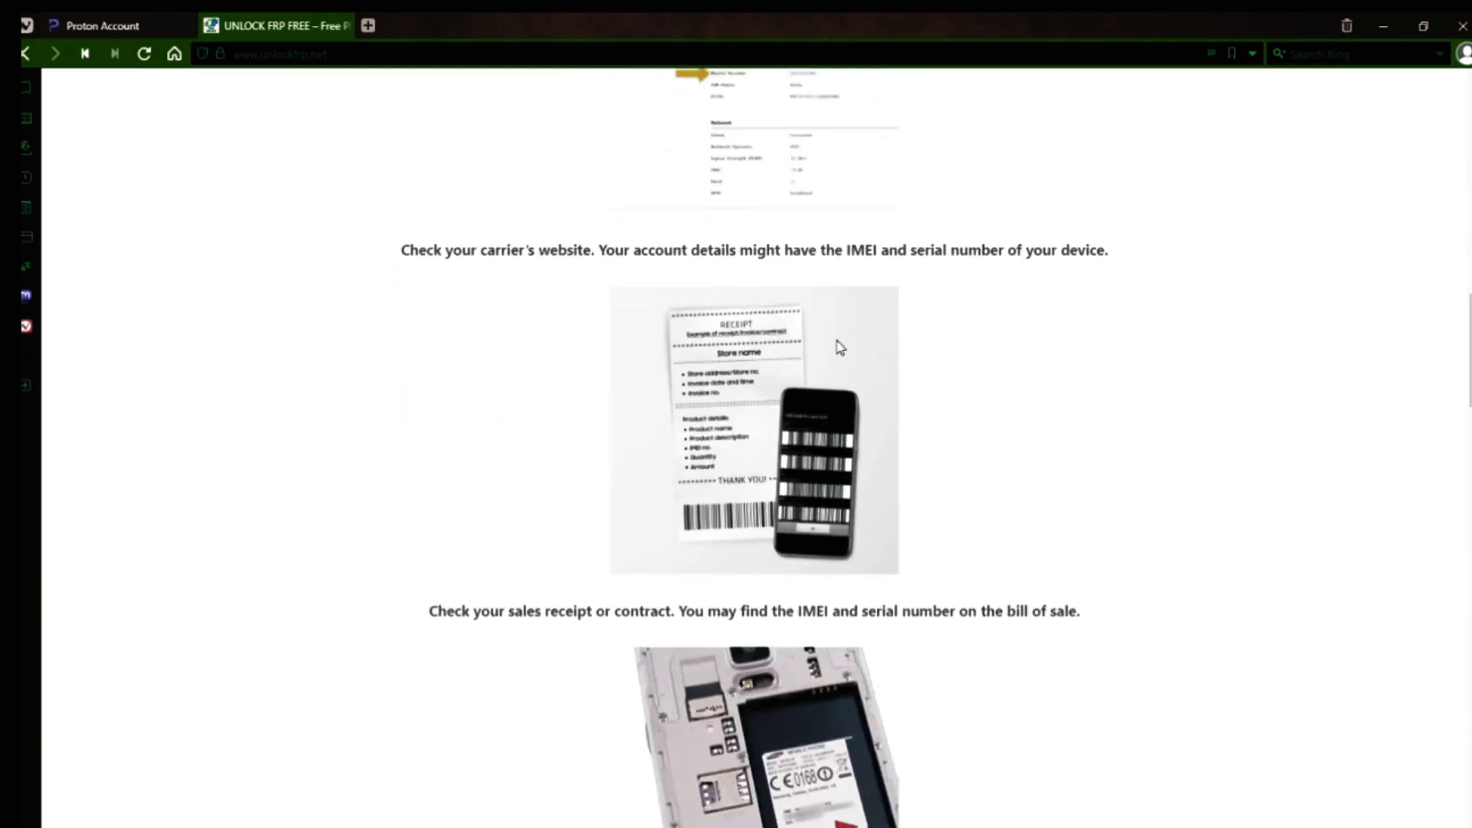
scroll(682, 571, "down", 1)
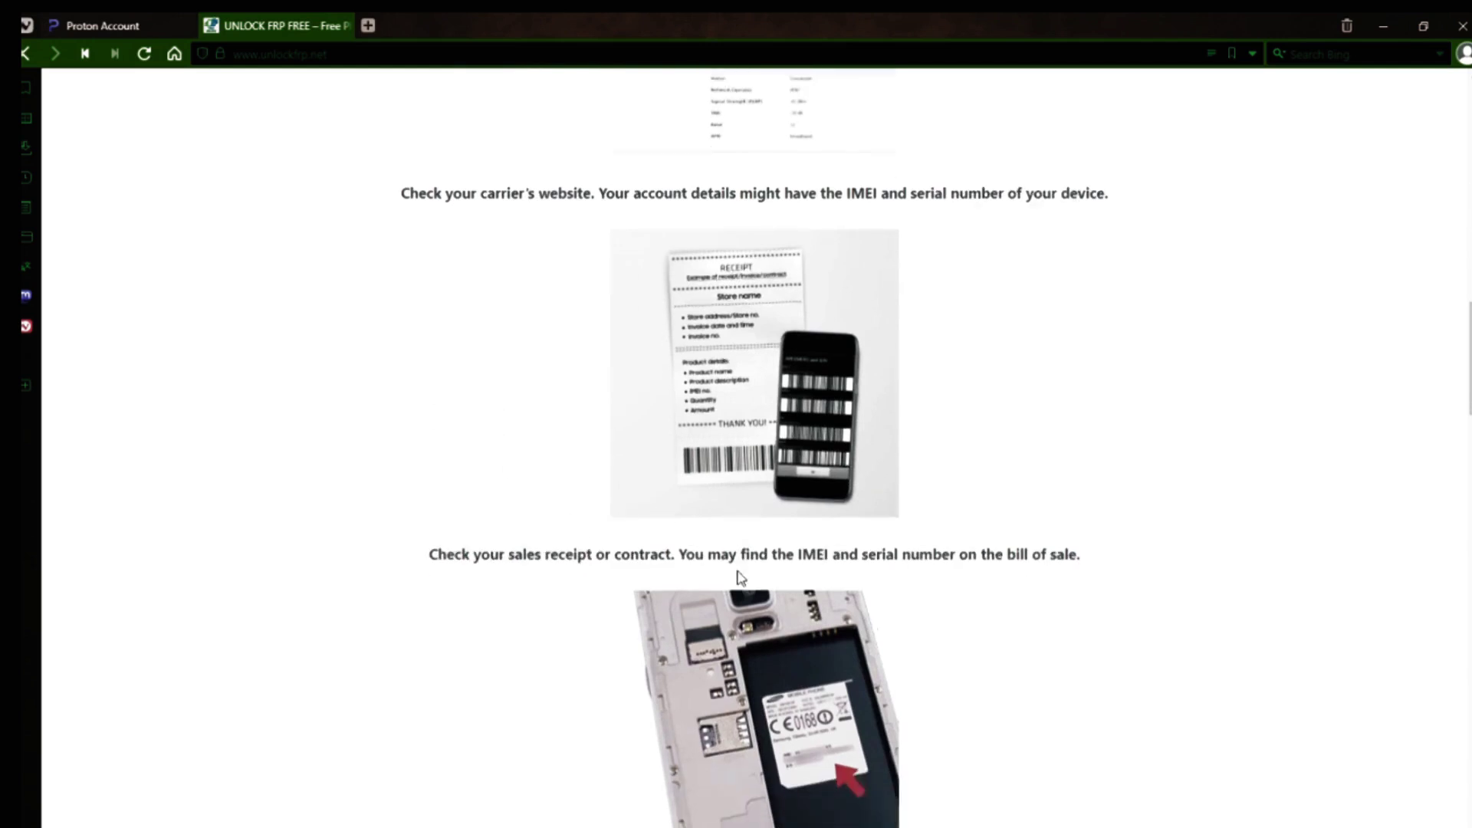
scroll(725, 564, "up", 1)
scroll(725, 564, "up", 1)
scroll(610, 507, "up", 1)
scroll(605, 524, "up", 1)
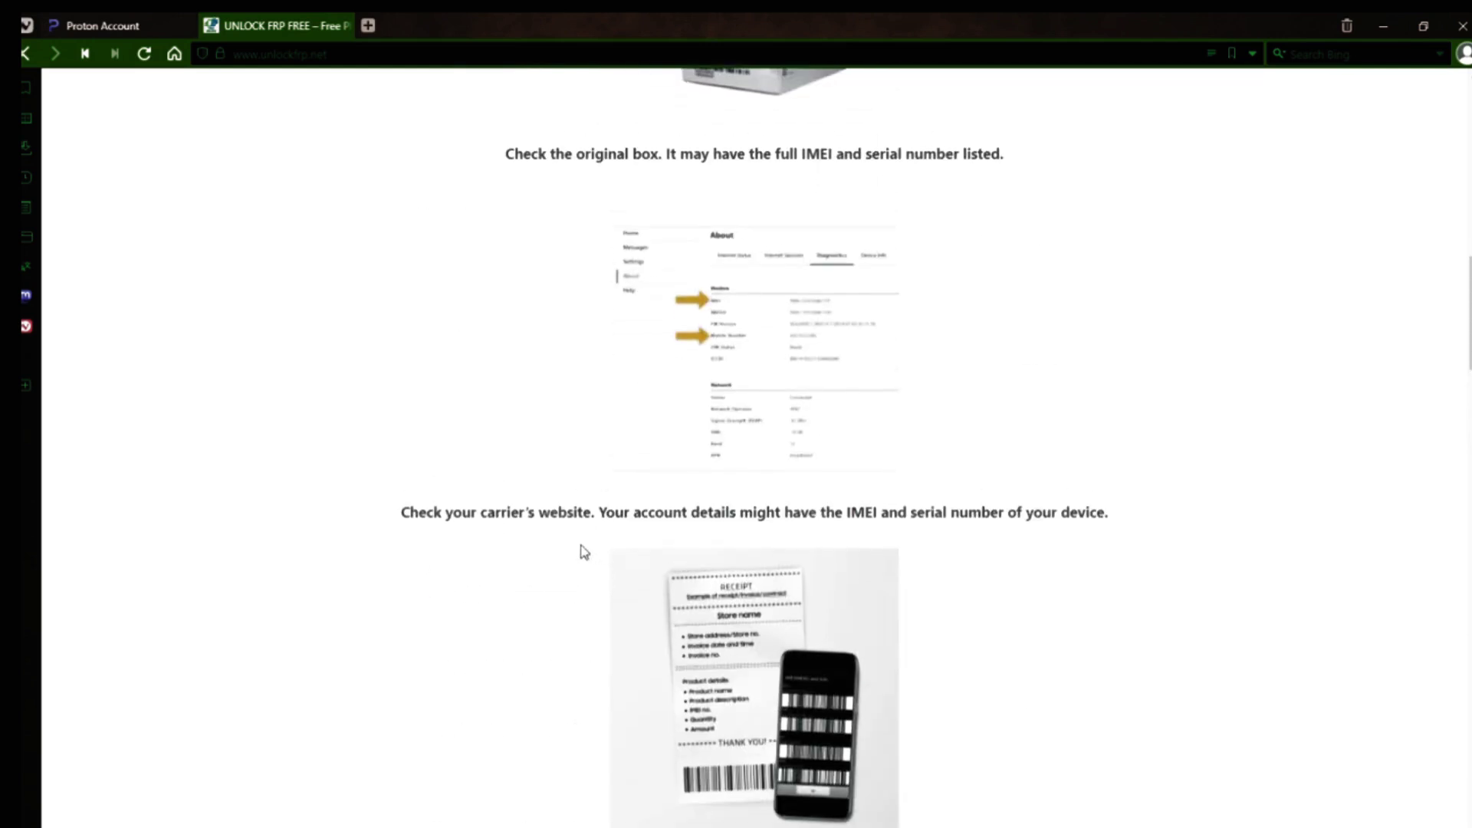
scroll(474, 575, "down", 1)
scroll(517, 575, "down", 1)
scroll(518, 576, "down", 1)
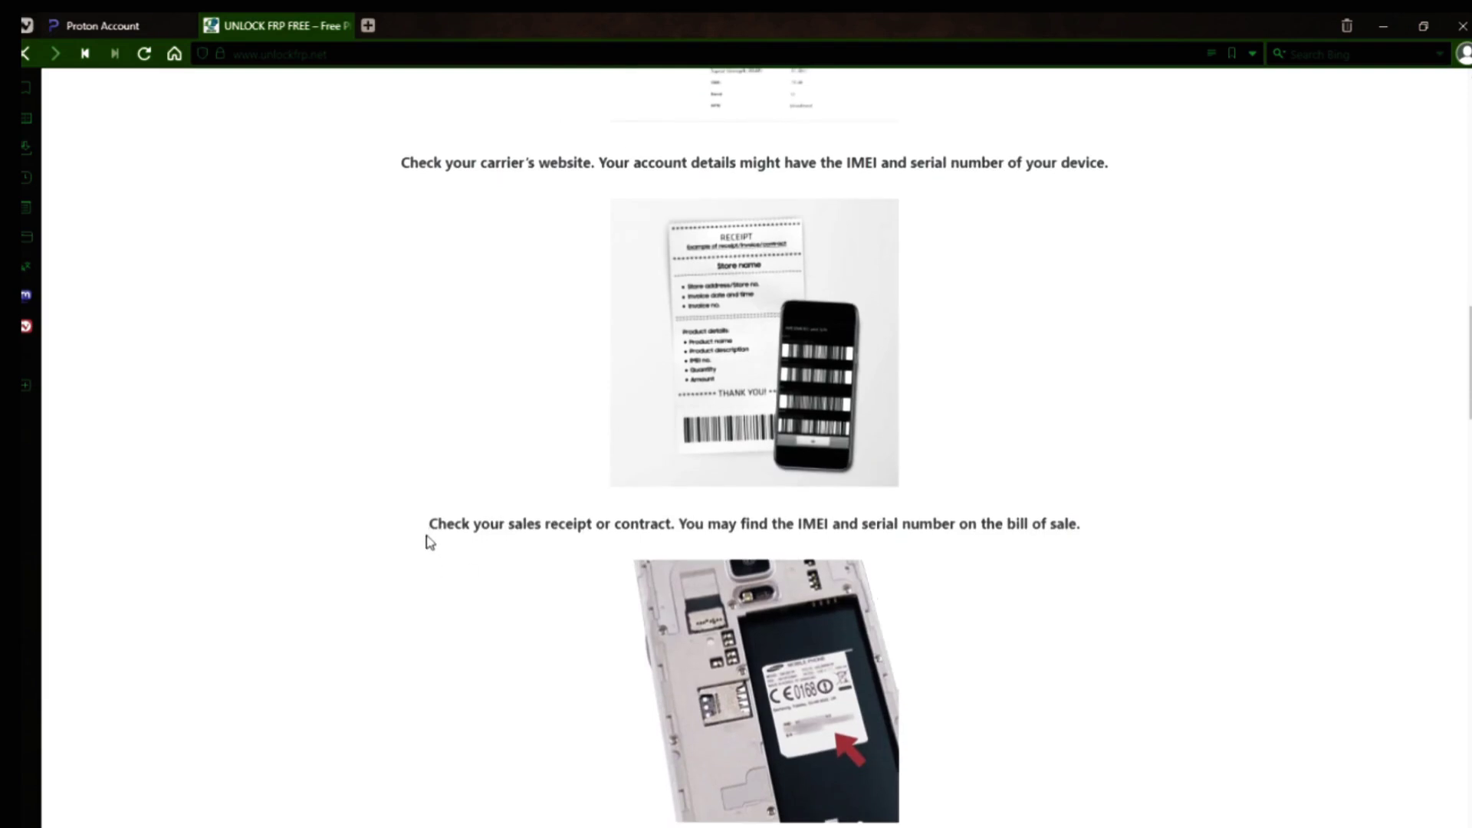
left_click_drag(428, 529, 1080, 525)
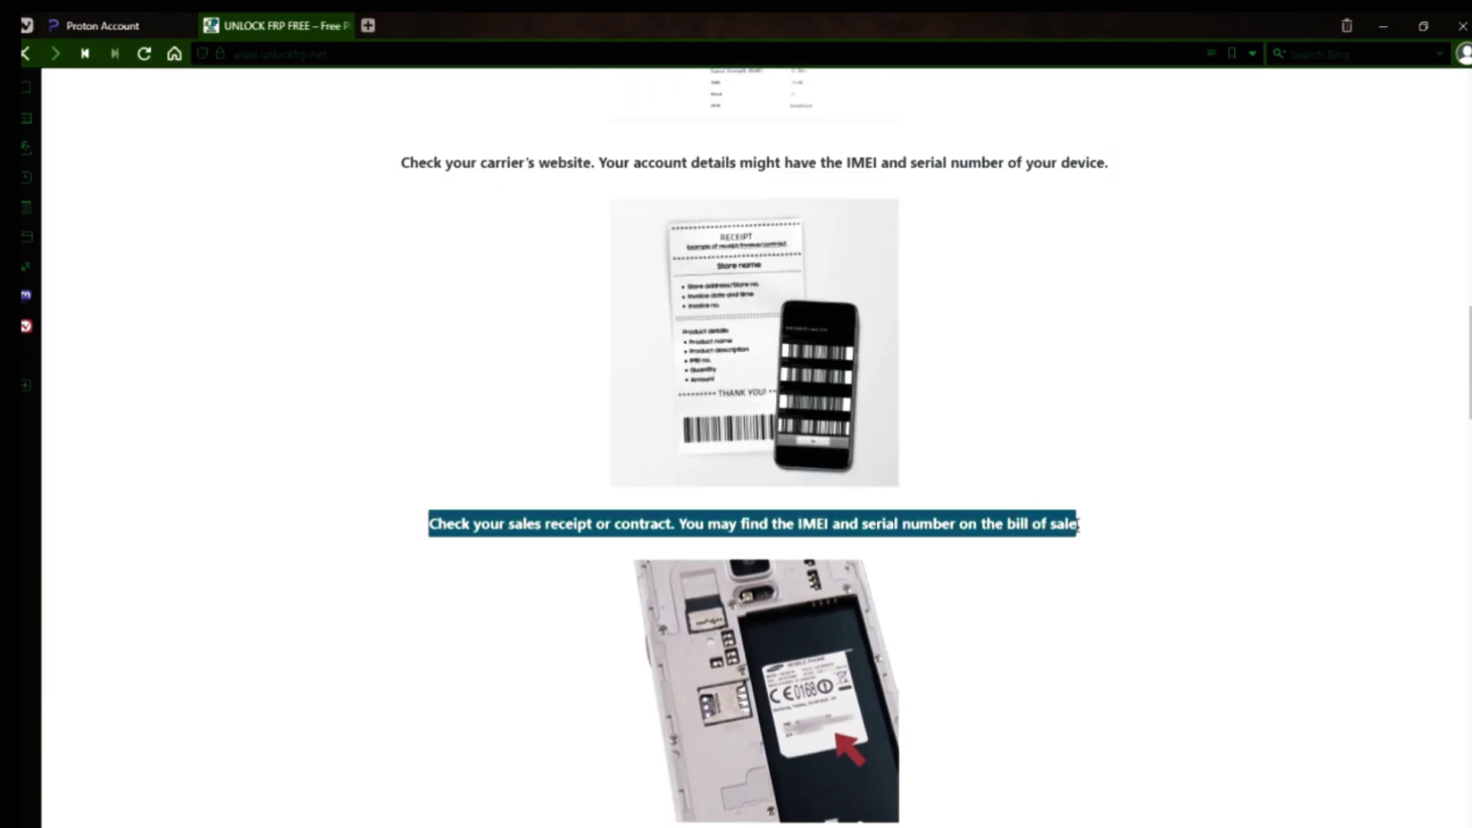
left_click(1142, 546)
scroll(1146, 547, "down", 1)
scroll(1146, 548, "down", 2)
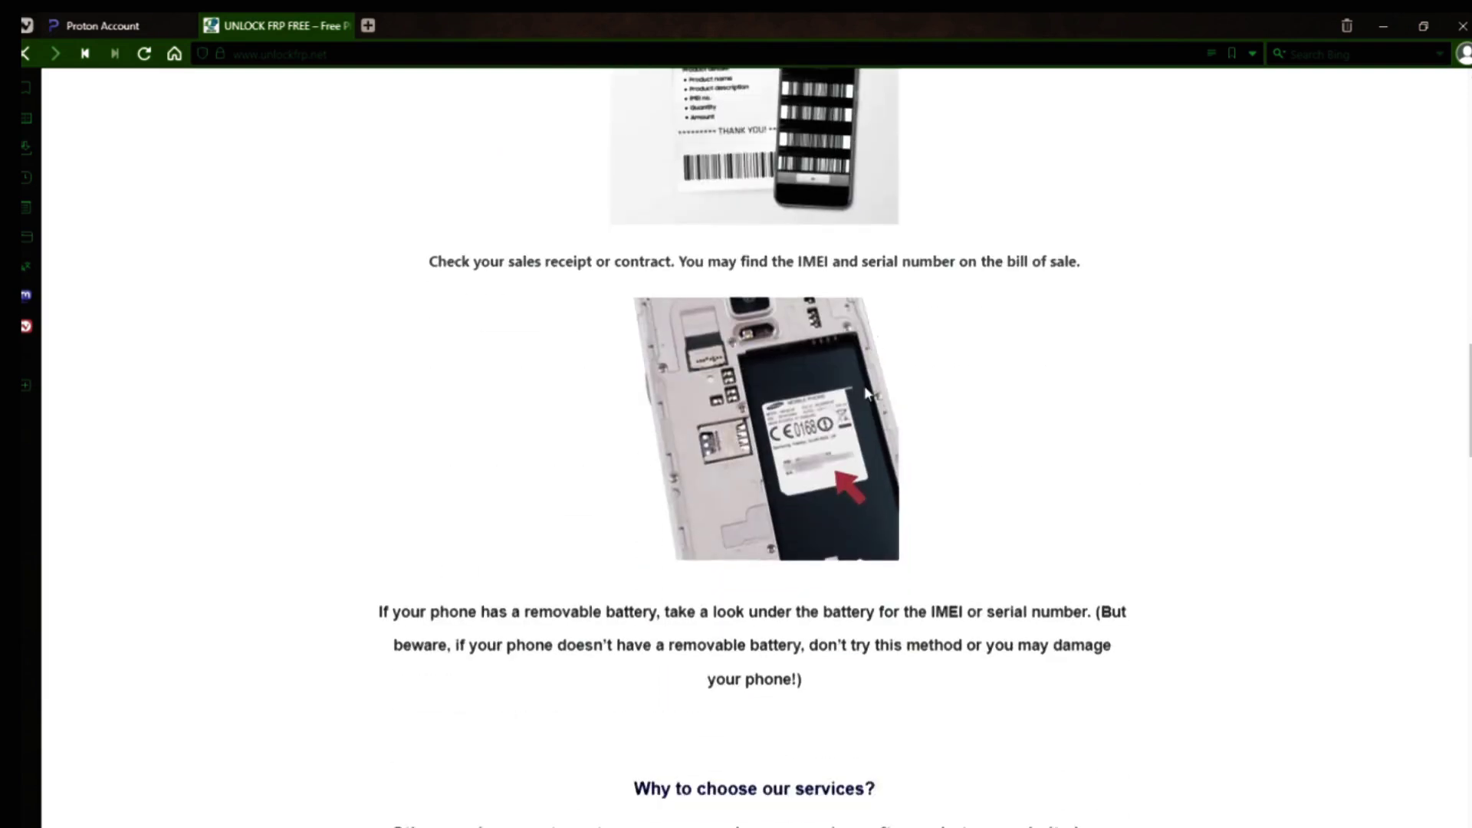
scroll(697, 641, "down", 2)
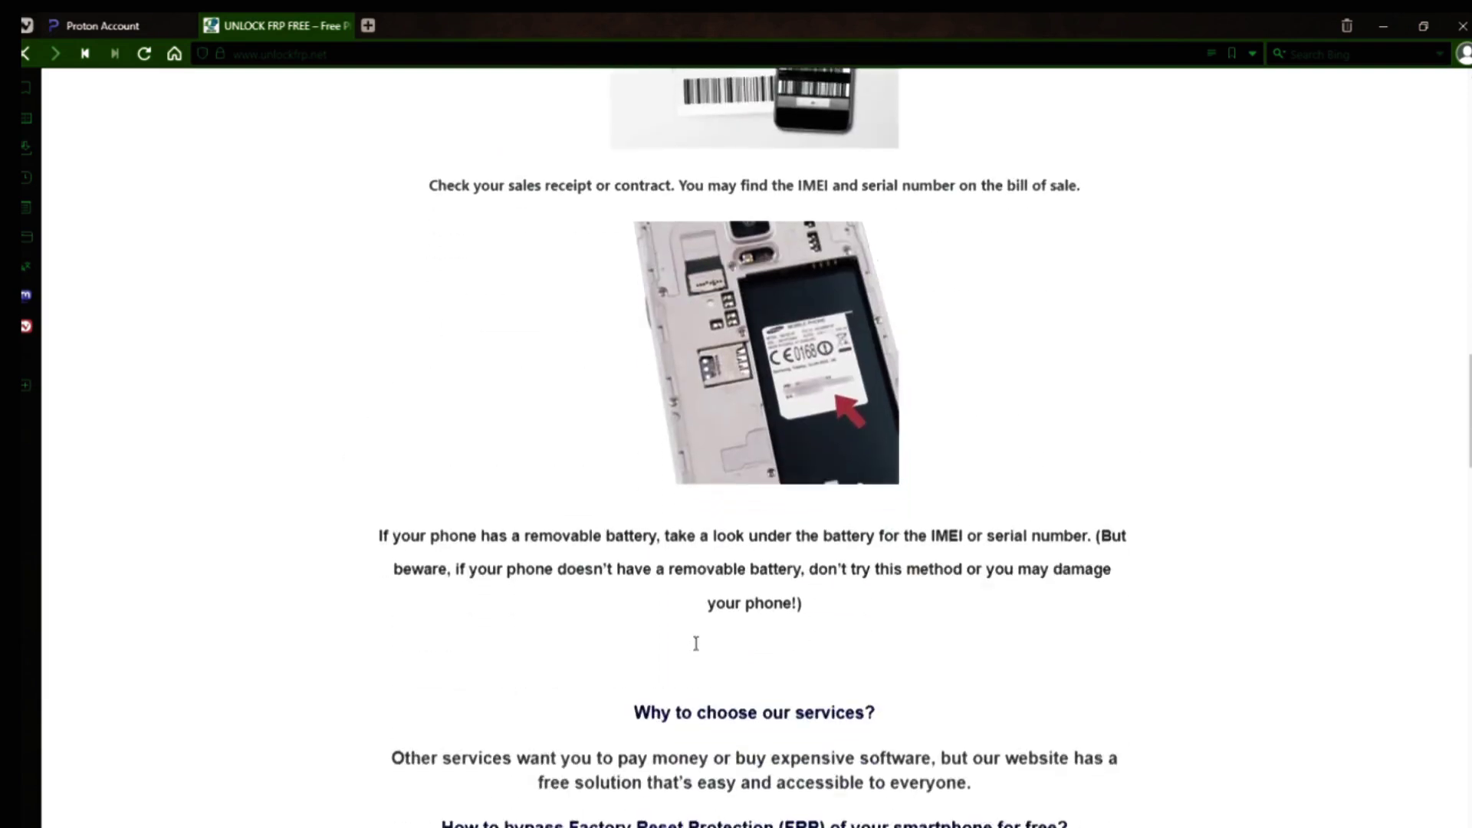
scroll(697, 636, "up", 1)
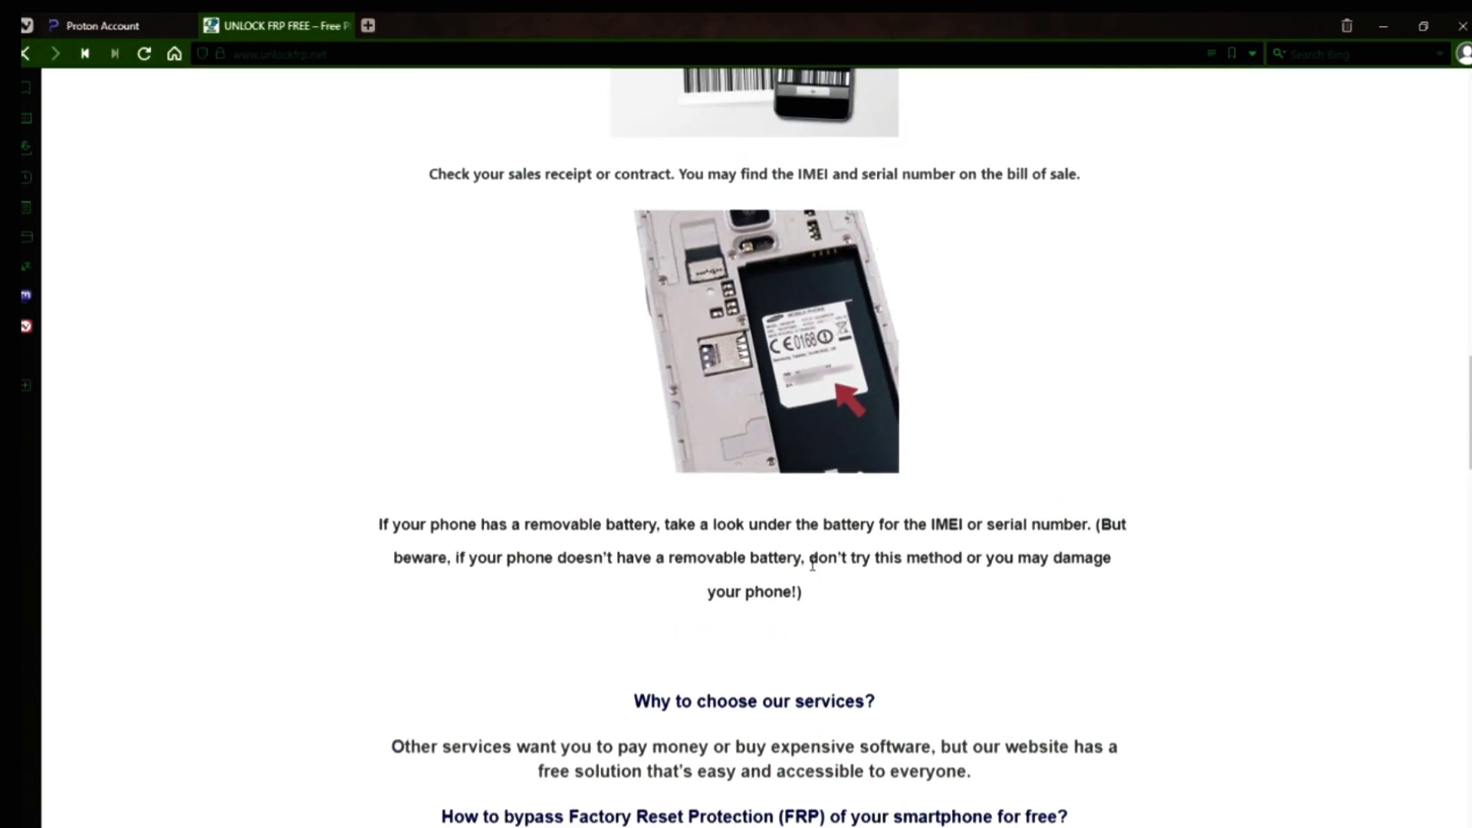
left_click_drag(810, 558, 871, 594)
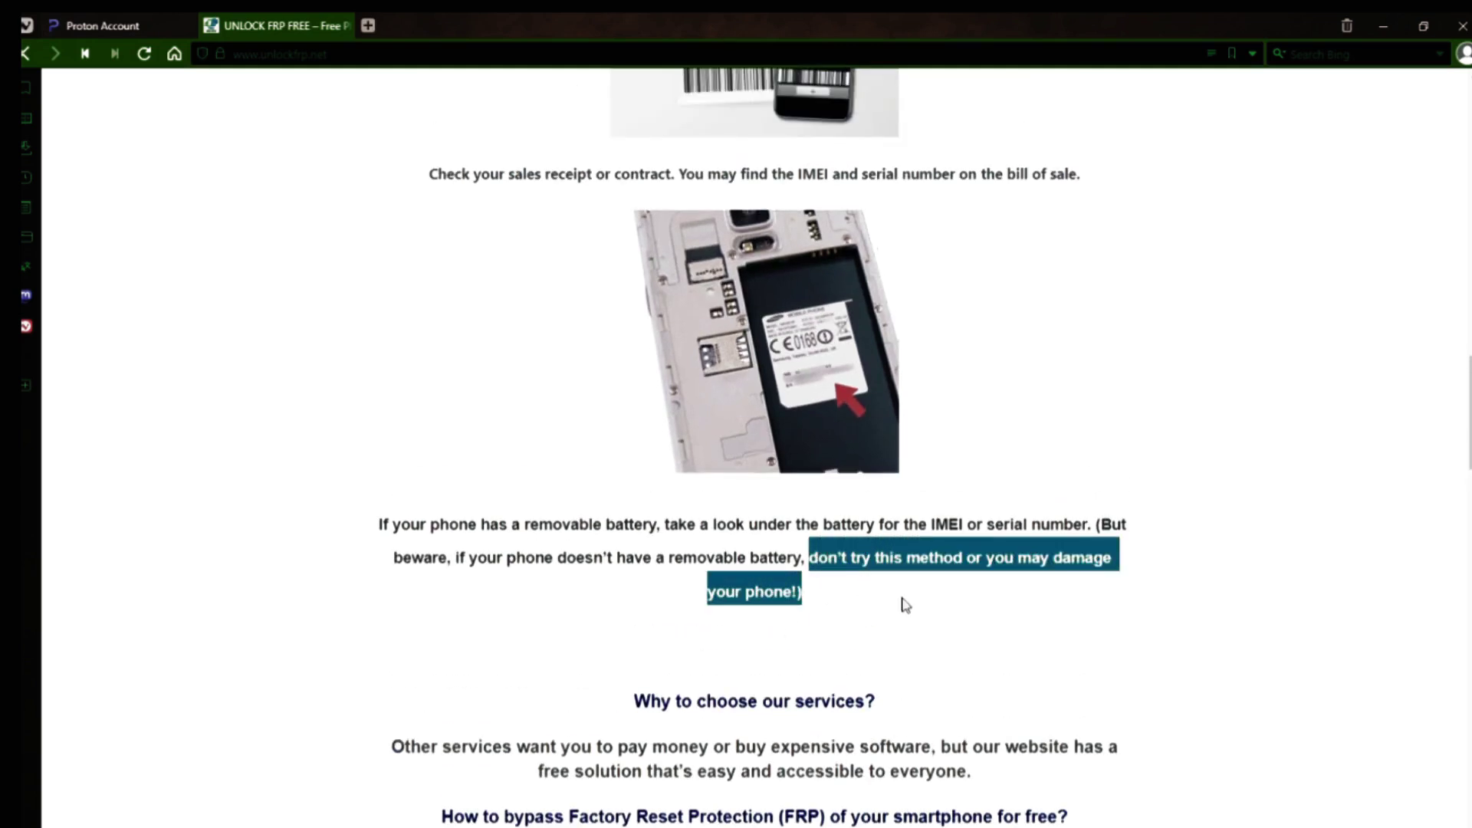
scroll(942, 644, "up", 1)
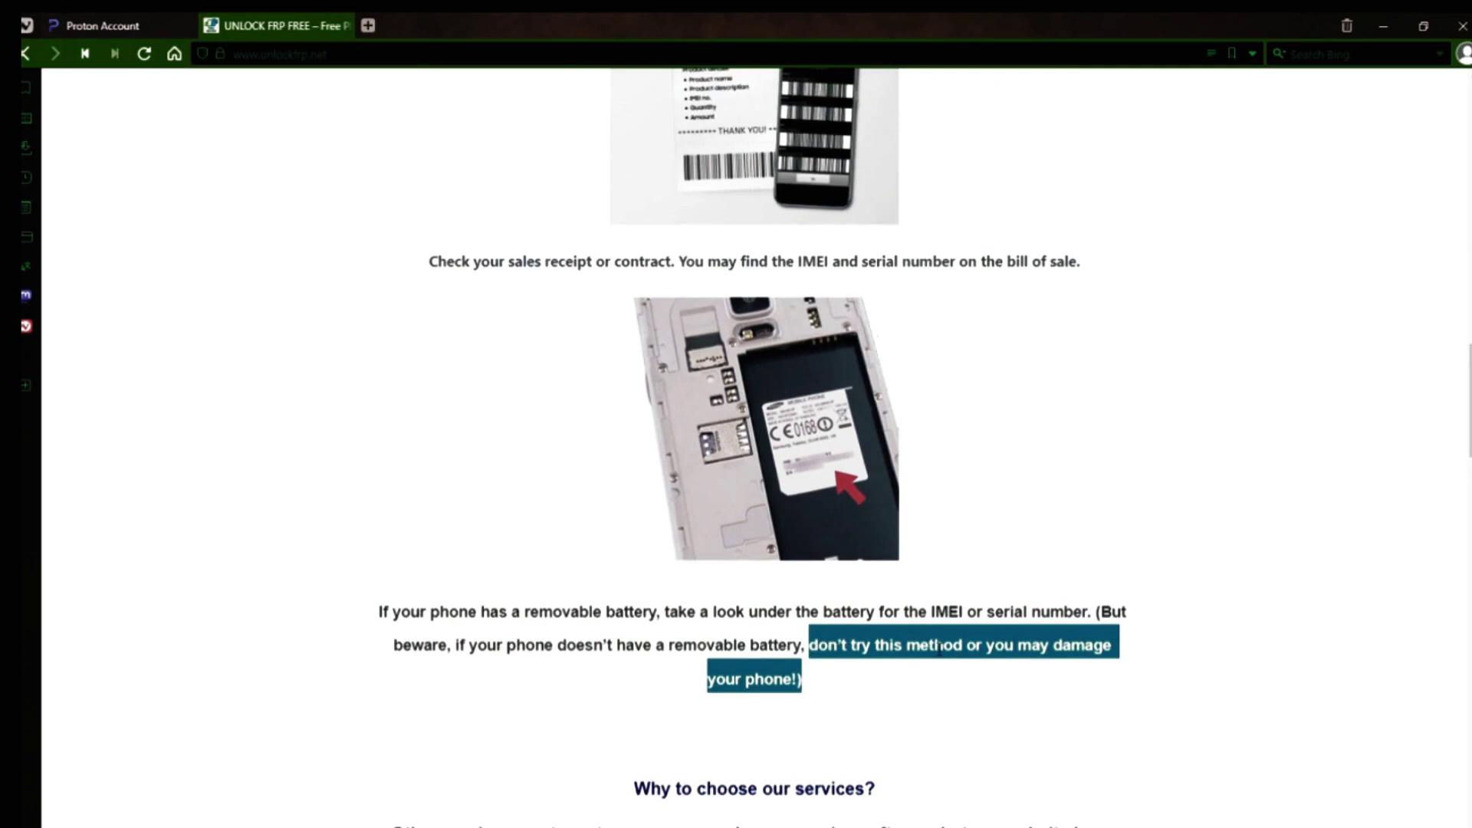
scroll(567, 690, "down", 2)
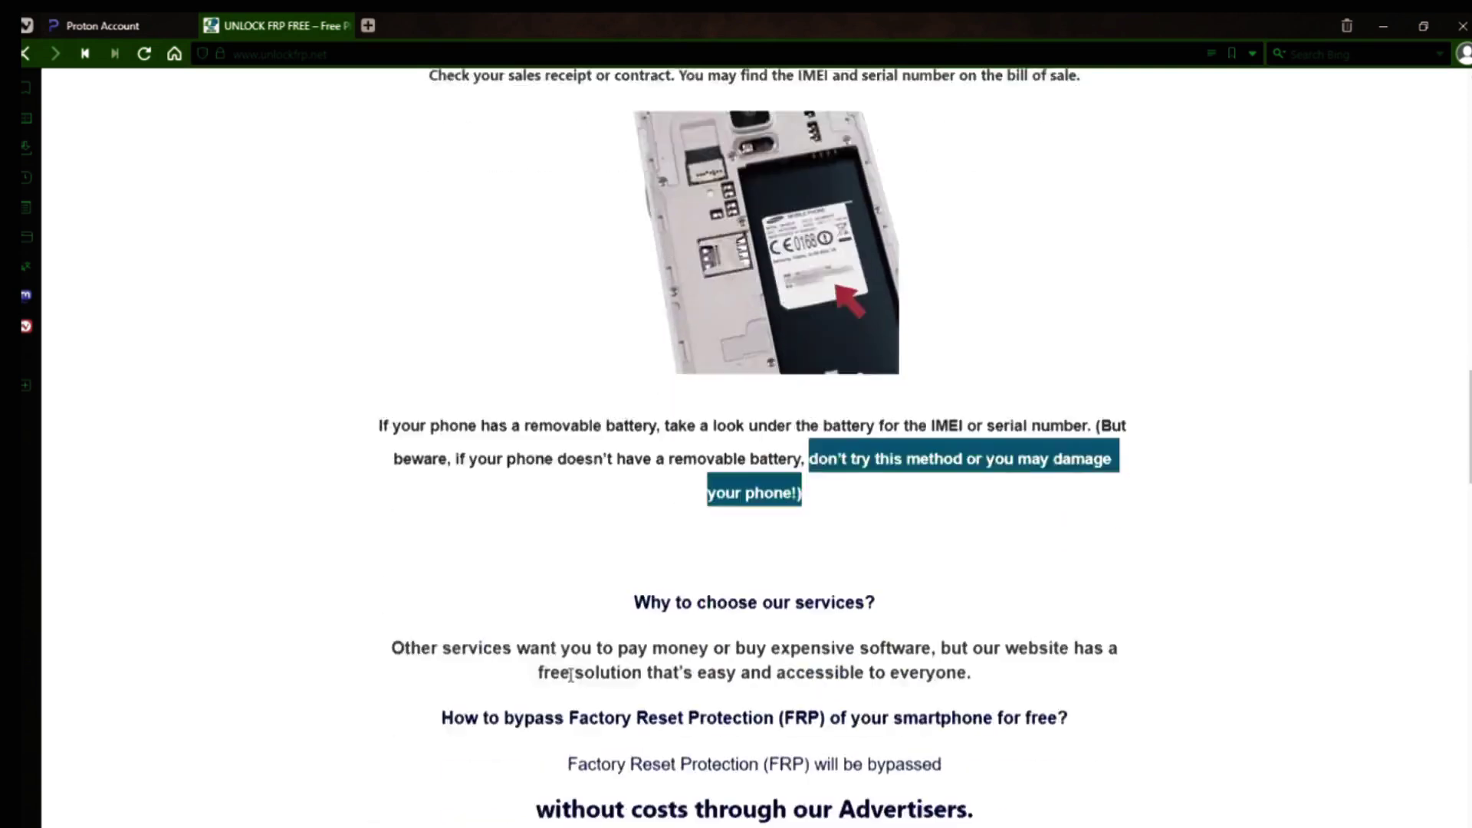
scroll(568, 689, "down", 1)
scroll(513, 610, "down", 2)
Highlight the form's Email Address labels, then open the unlockfrp 'FRP successfully removed' email in Proton Mail.
left_click(514, 611)
scroll(513, 609, "down", 3)
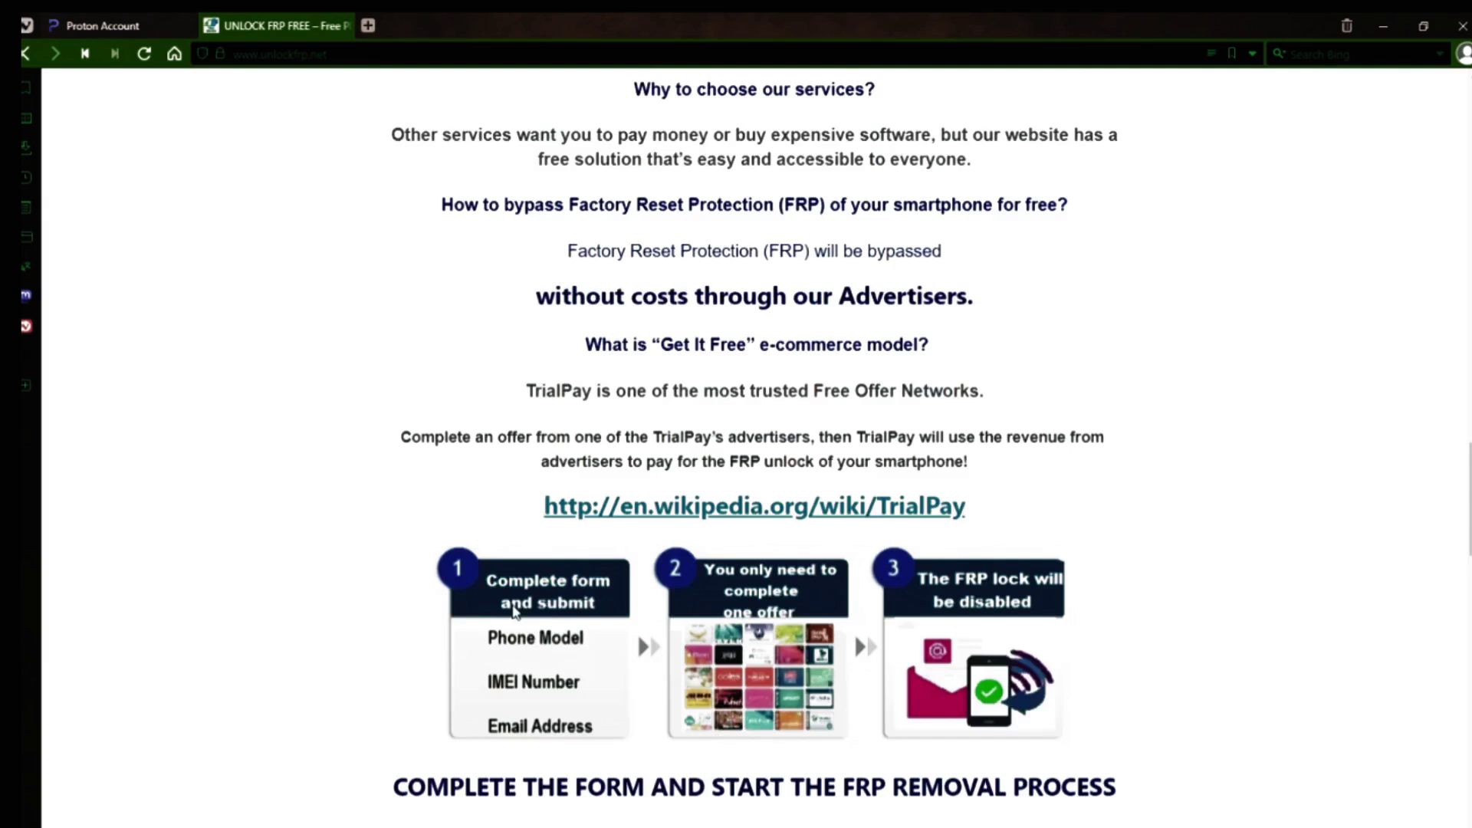
scroll(513, 610, "down", 2)
scroll(514, 611, "down", 3)
scroll(513, 610, "down", 1)
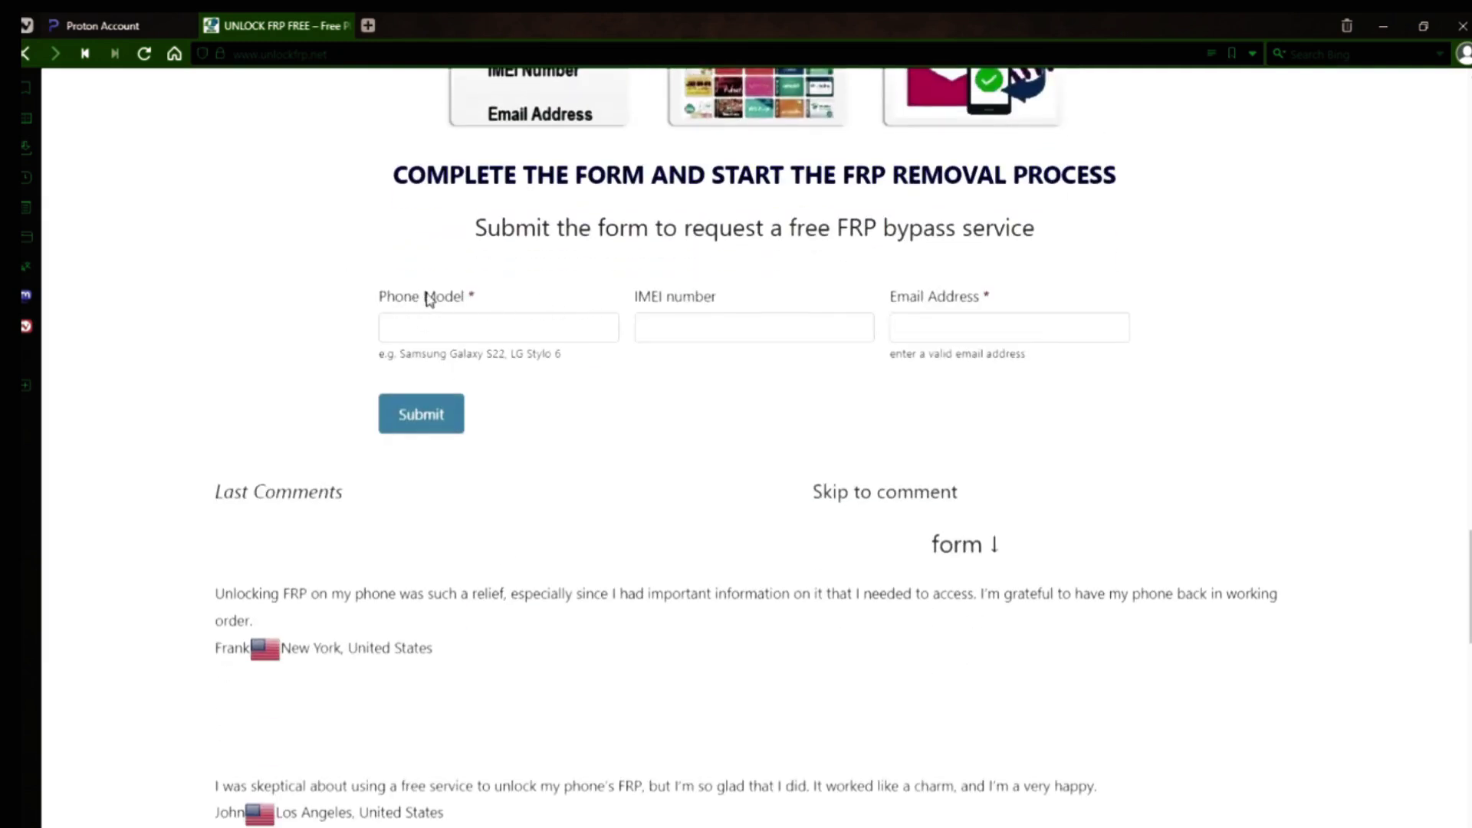
left_click_drag(980, 301, 893, 303)
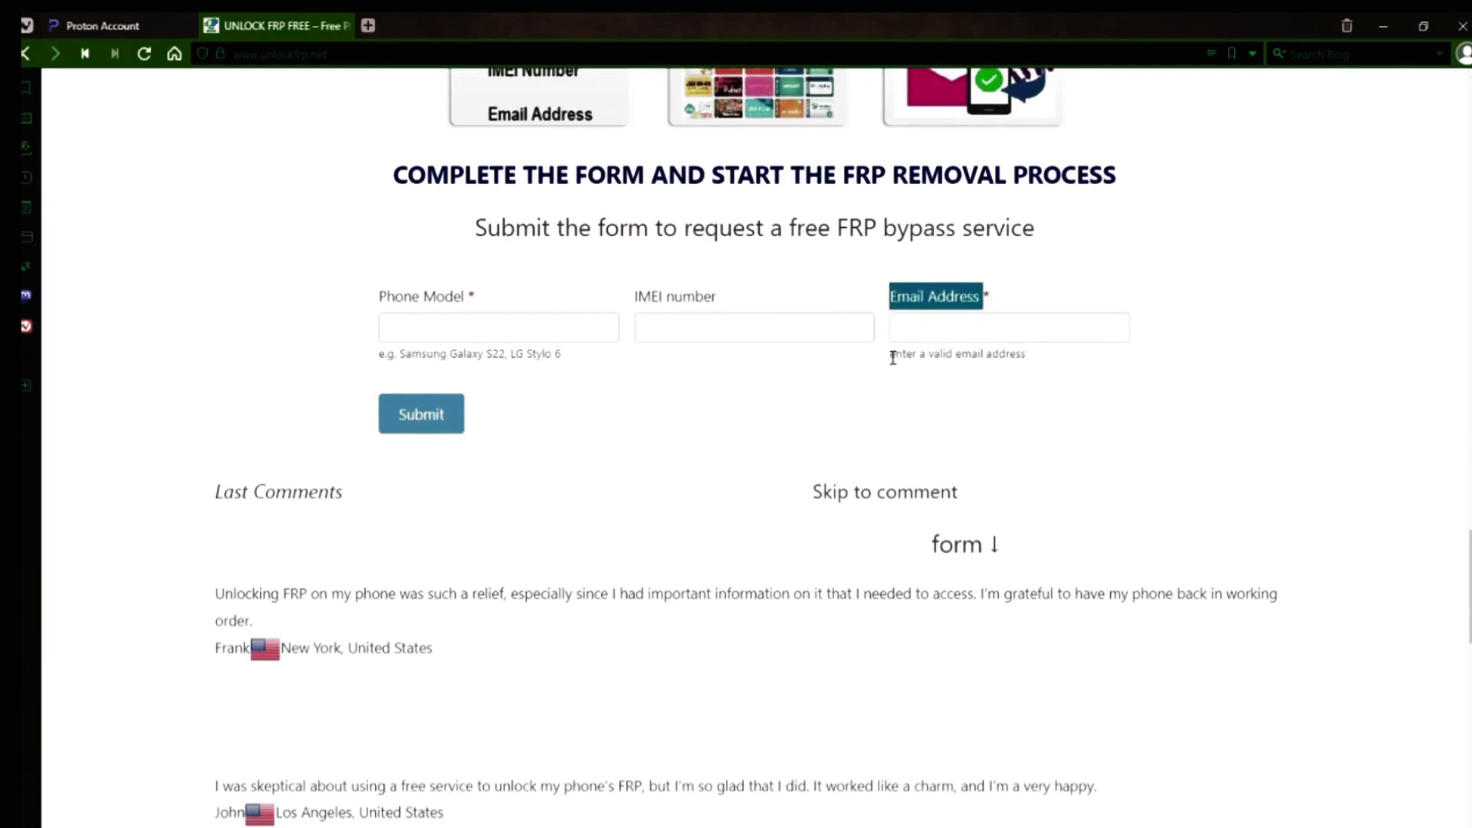
left_click_drag(893, 360, 1026, 360)
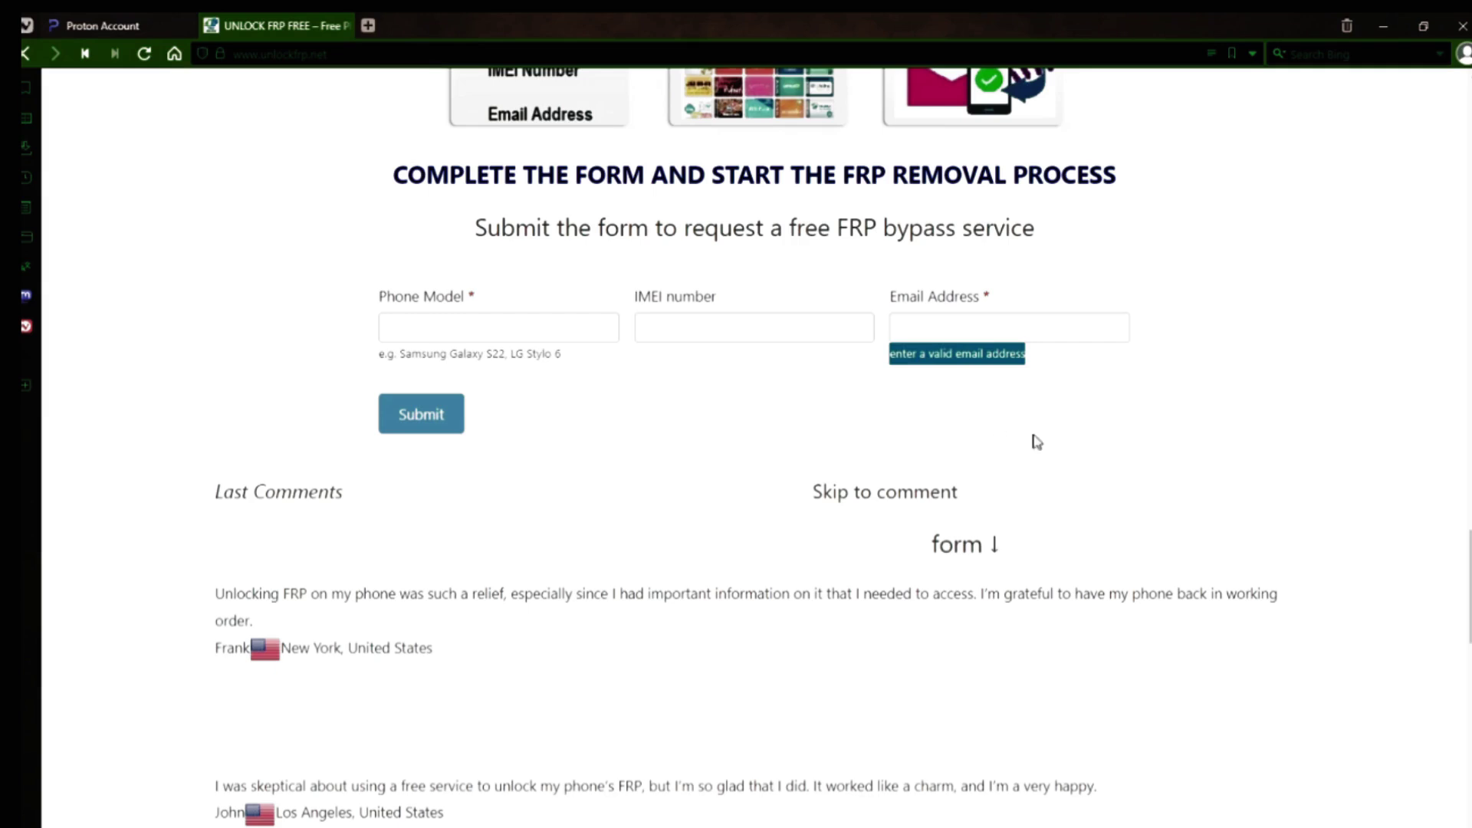
scroll(853, 406, "up", 2)
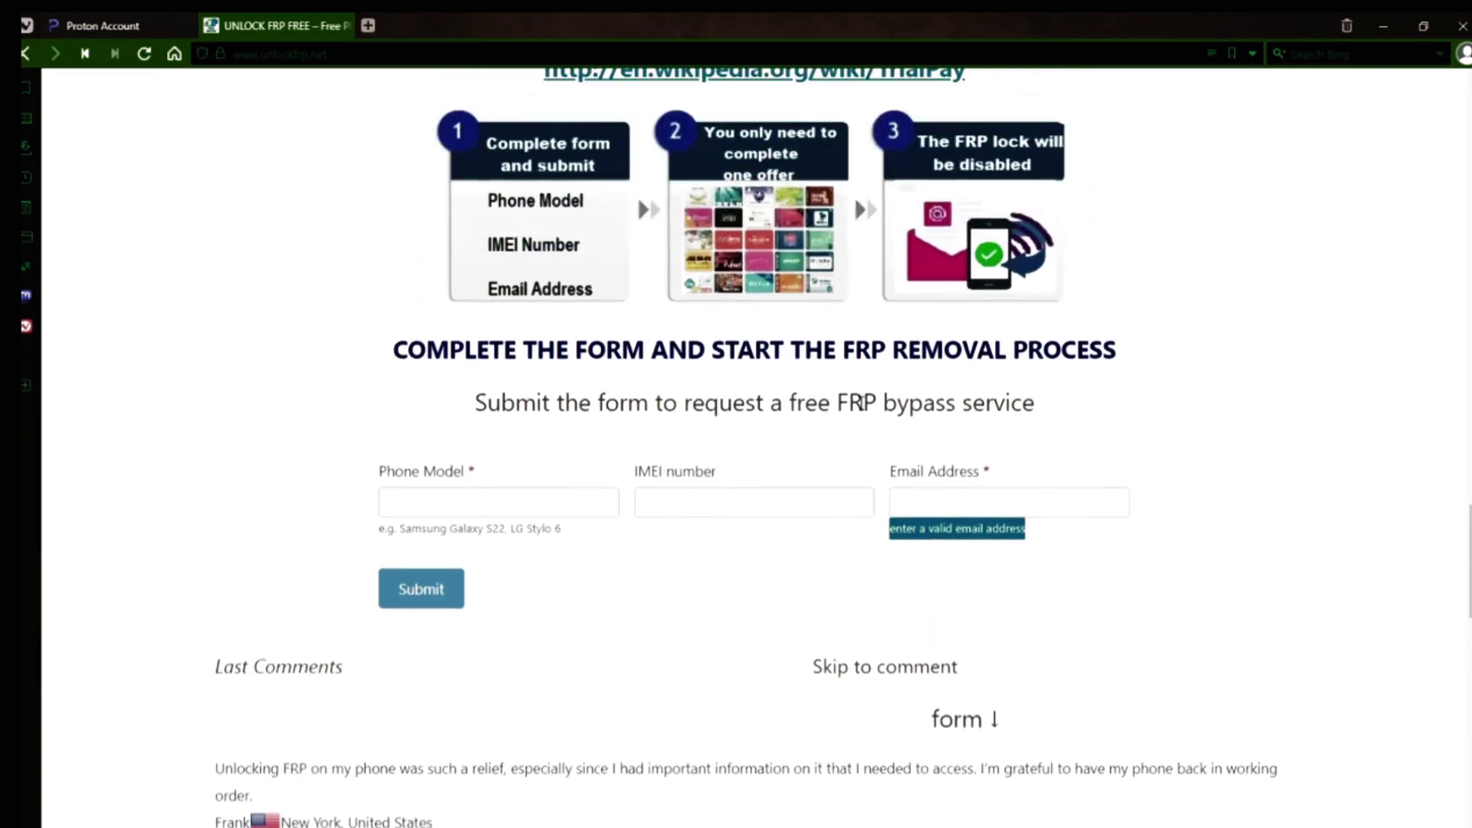
left_click(1057, 443)
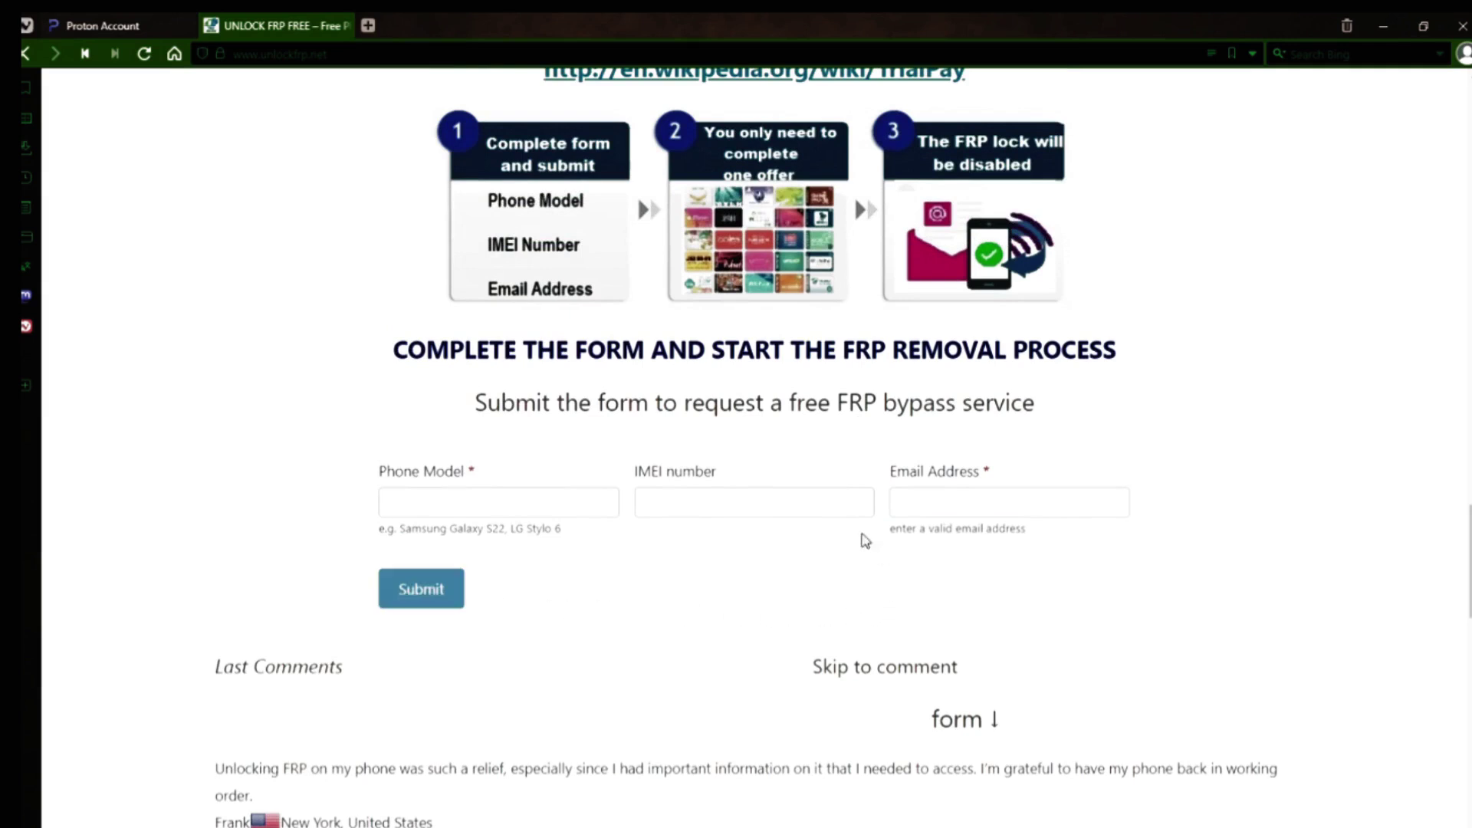
scroll(559, 437, "up", 1)
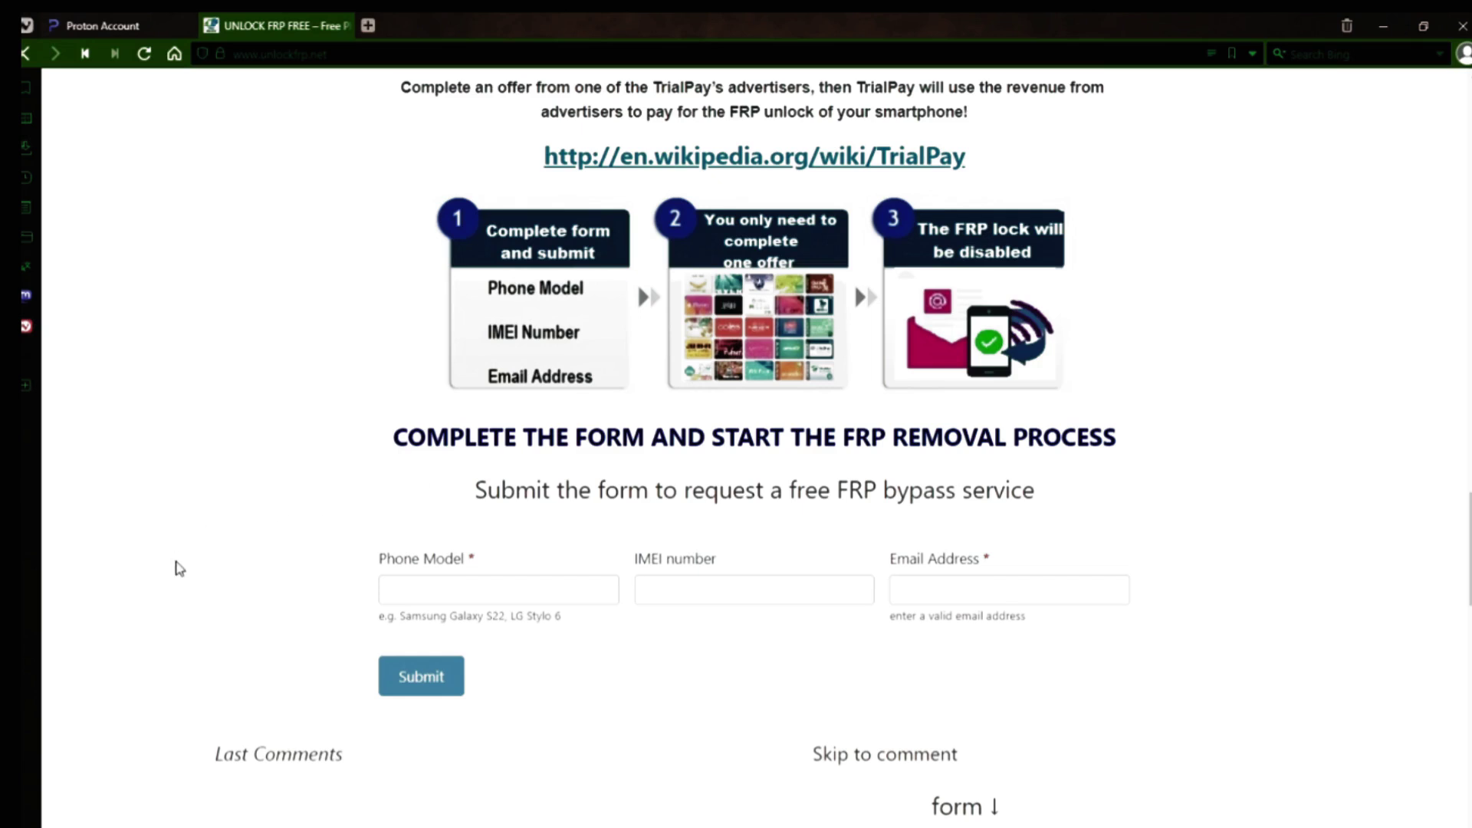
scroll(178, 567, "down", 1)
scroll(178, 568, "up", 2)
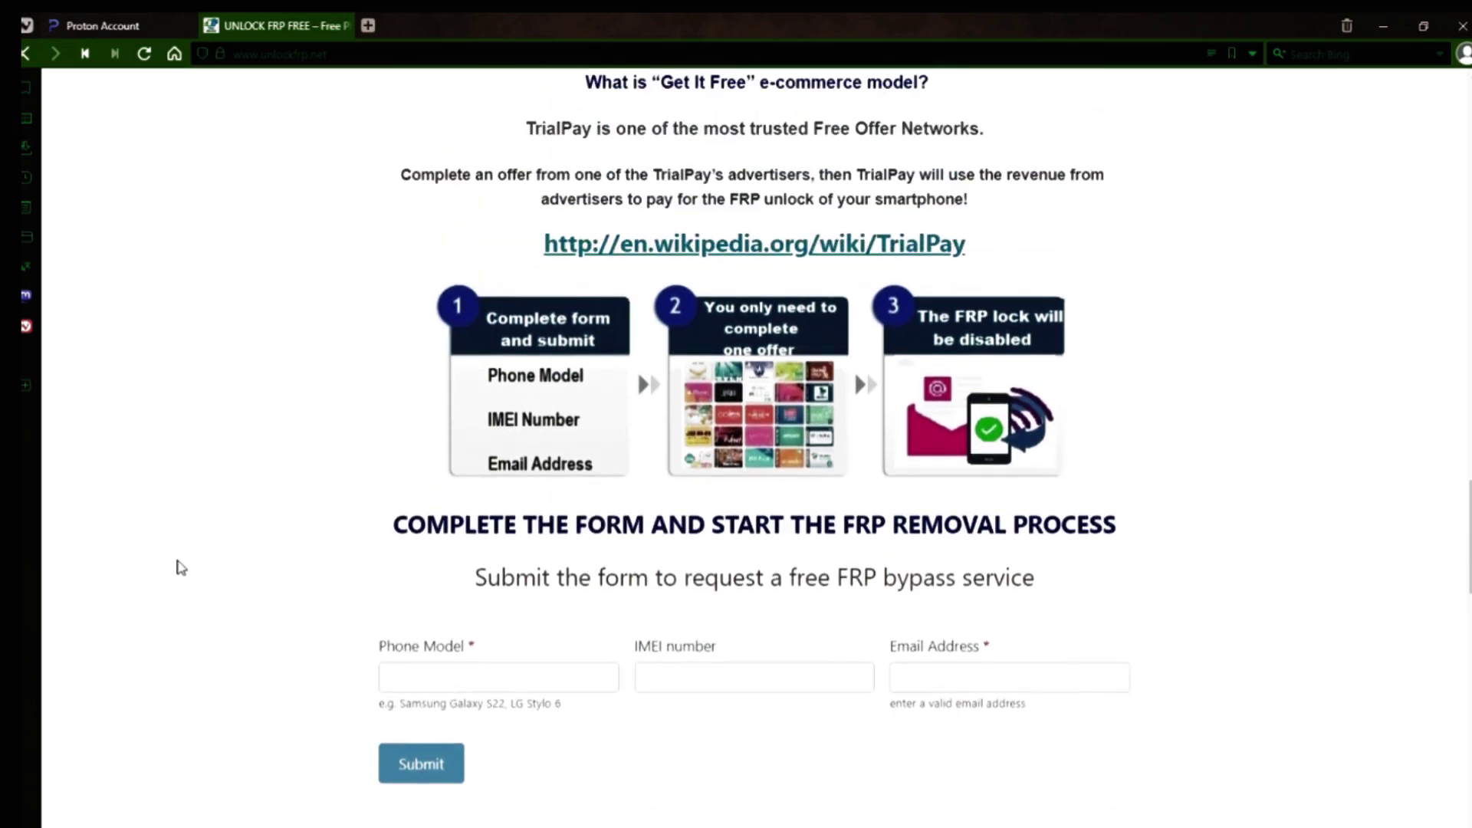
scroll(173, 517, "up", 1)
scroll(168, 463, "up", 1)
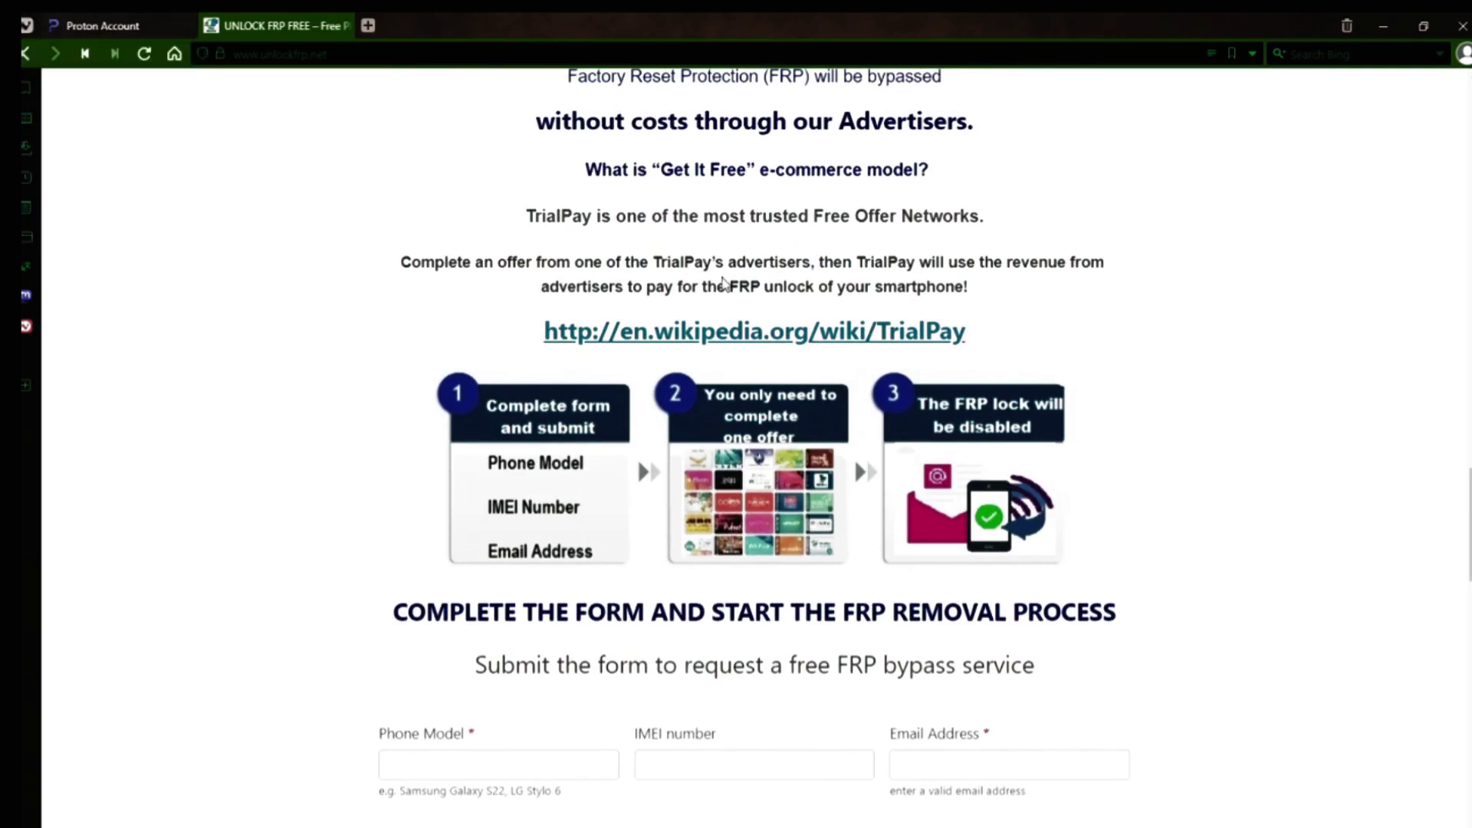
left_click(103, 26)
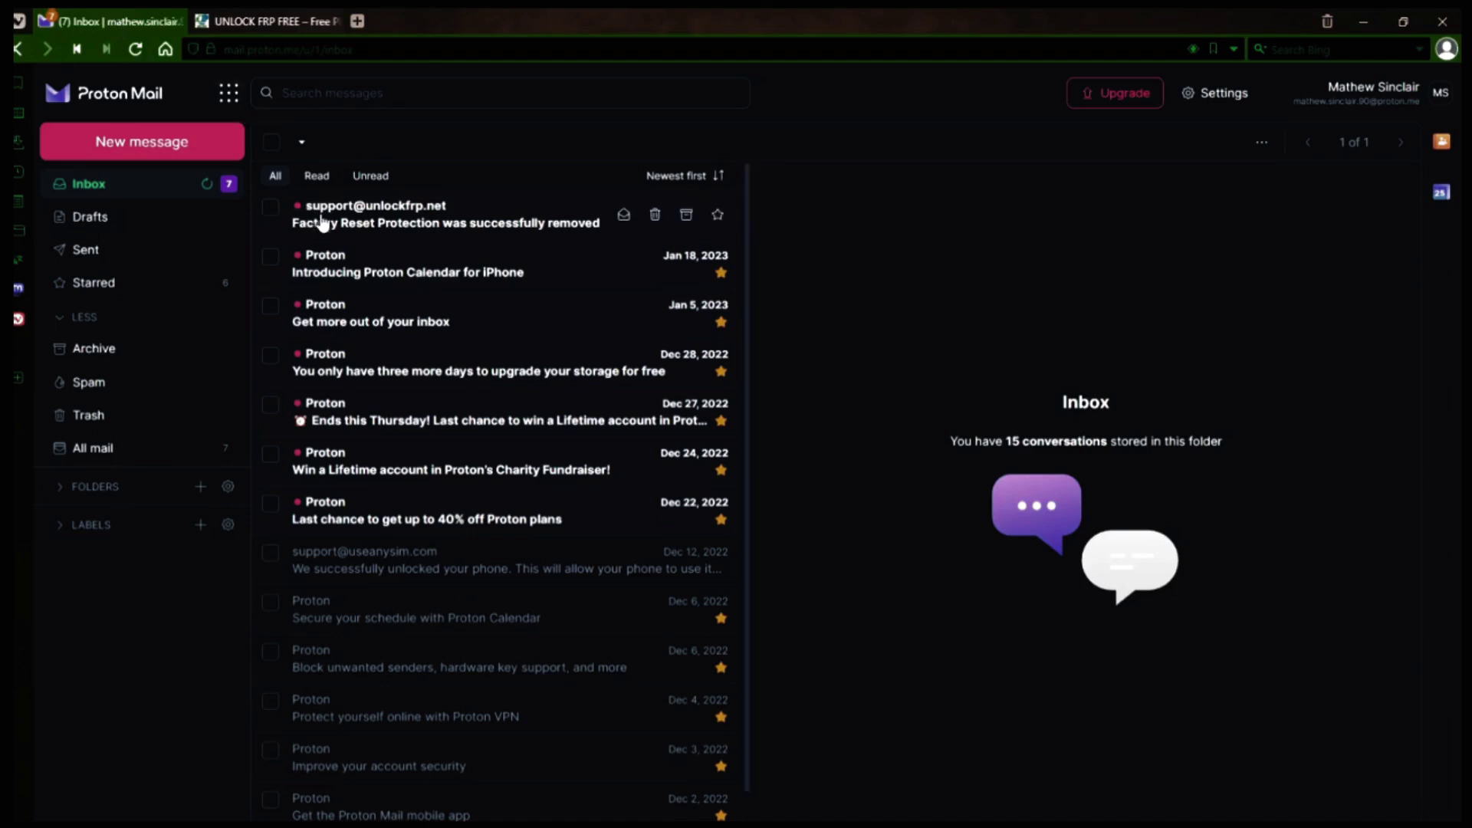
left_click(385, 223)
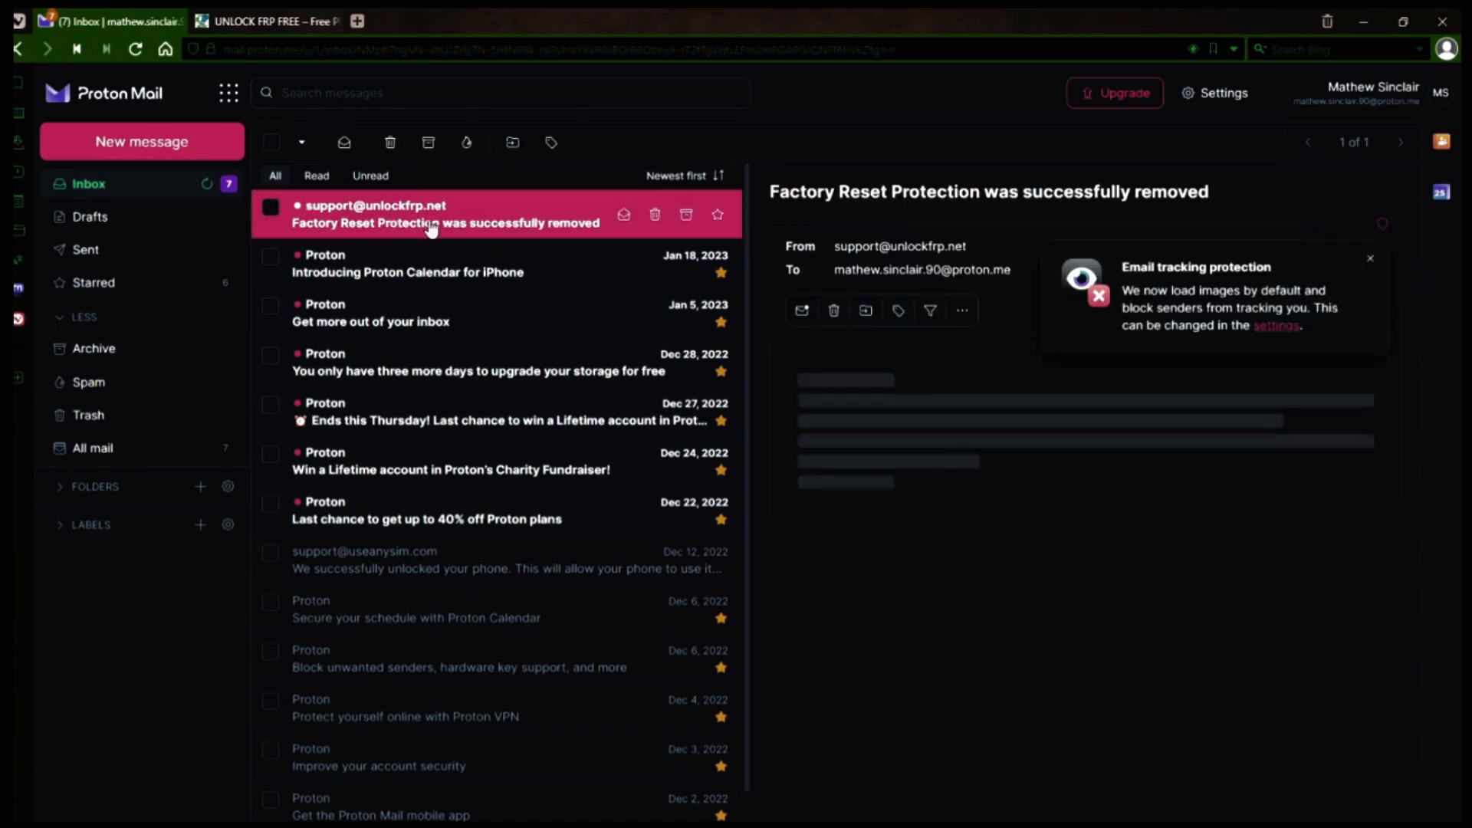